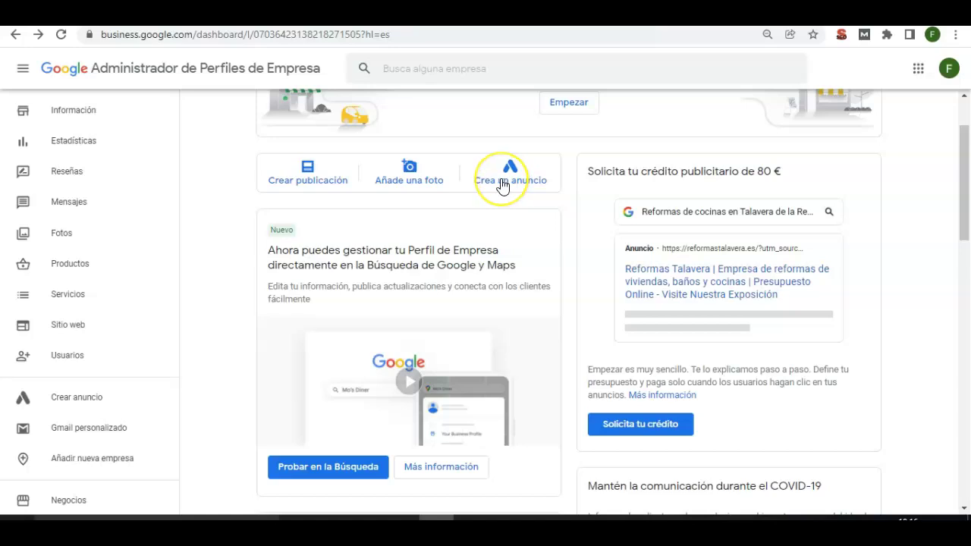
- Go from the business profile to Google Ads ad creation and start a new campaign
left_click(502, 186)
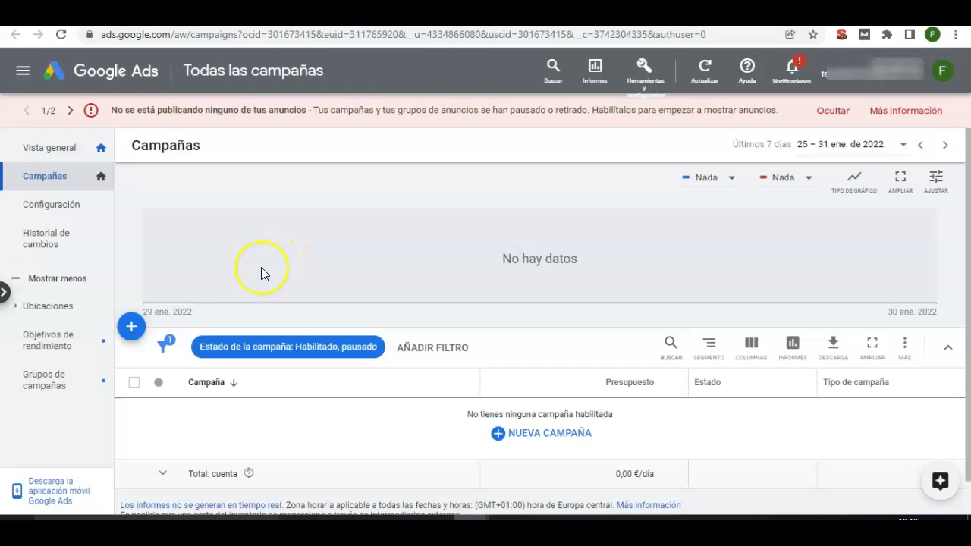
left_click(132, 329)
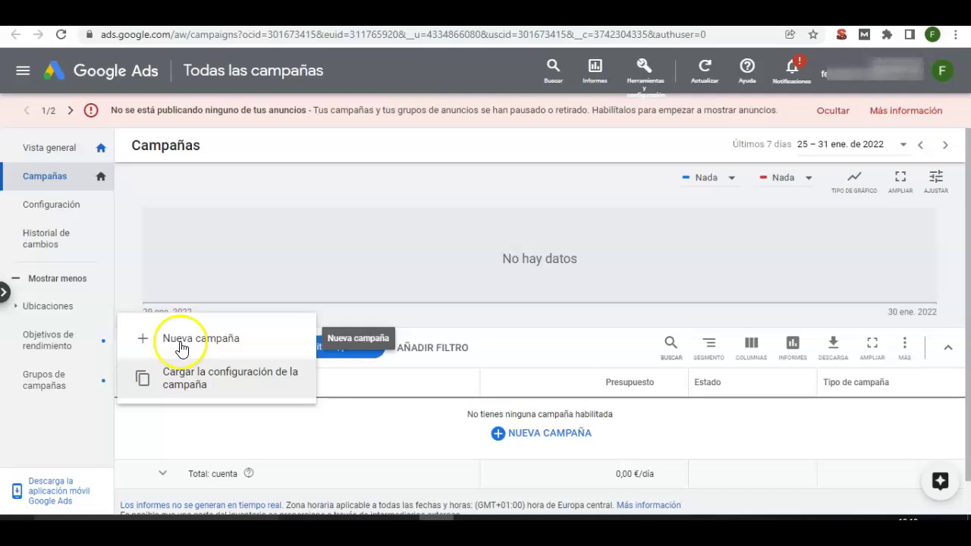
left_click(178, 345)
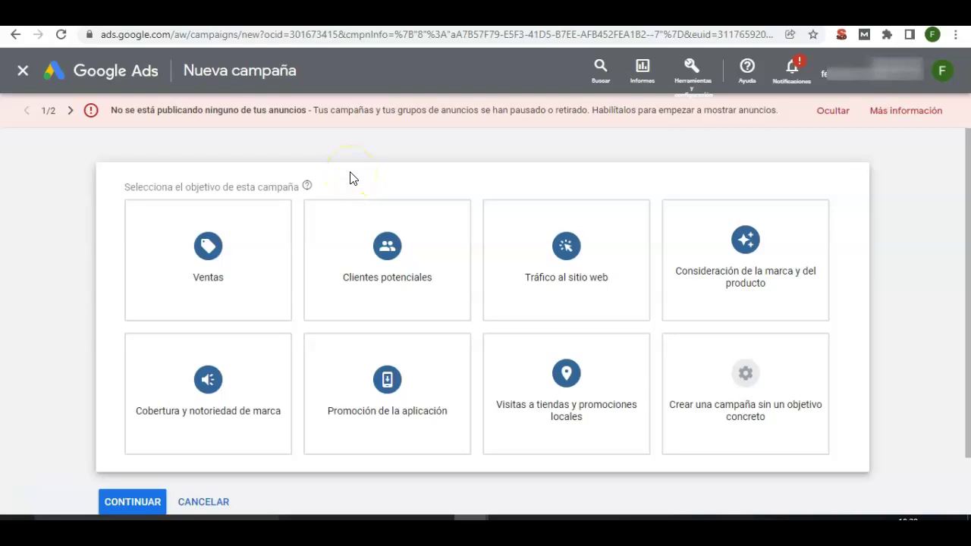
- Choose Visitas a tiendas y promociones locales as the campaign objective
left_click(213, 252)
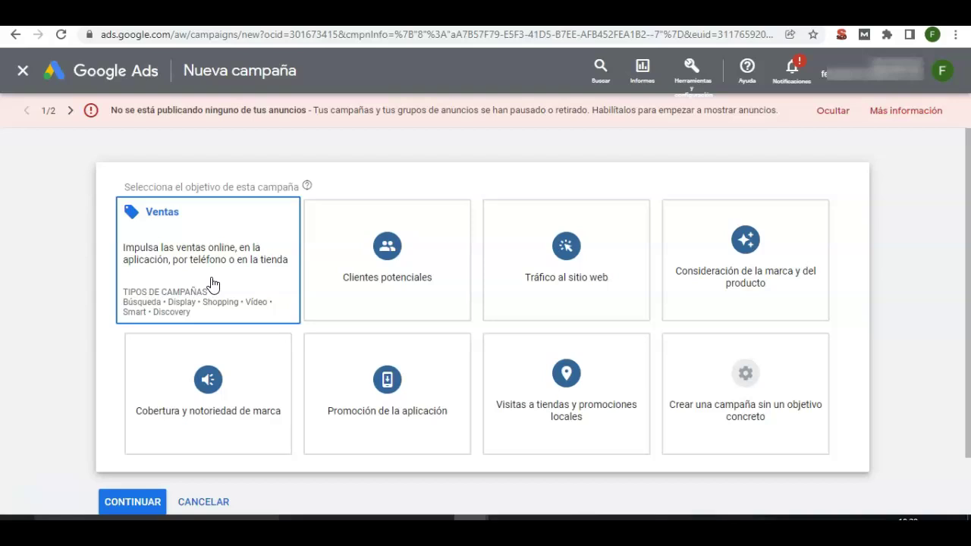
left_click(386, 270)
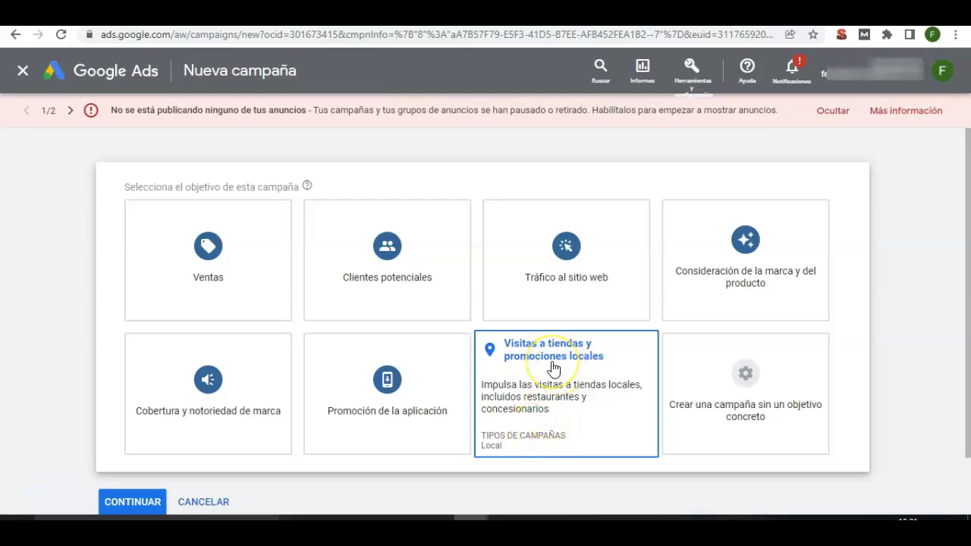
left_click(553, 368)
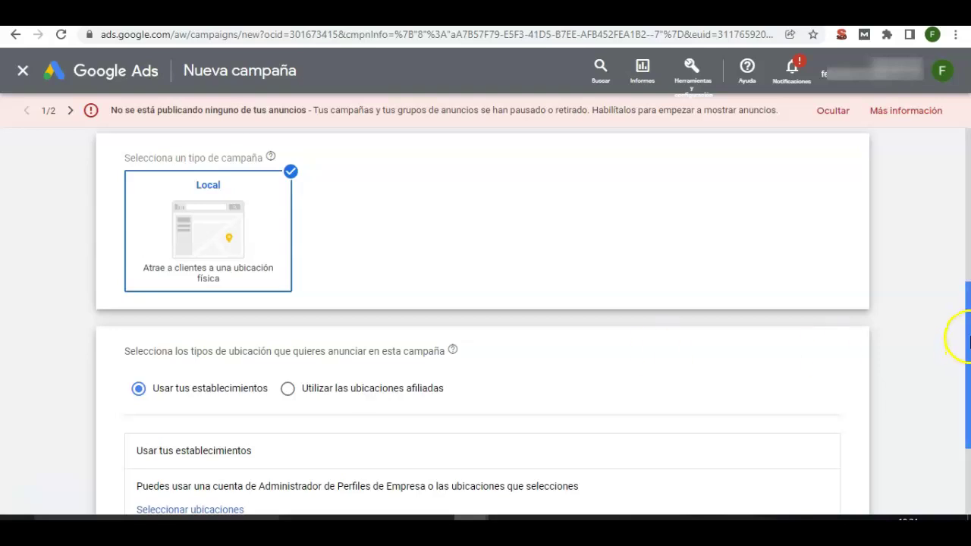
- Open location selection for the campaign's own establishments and link a known Business Profile Manager account
scroll(968, 342, "down", 1)
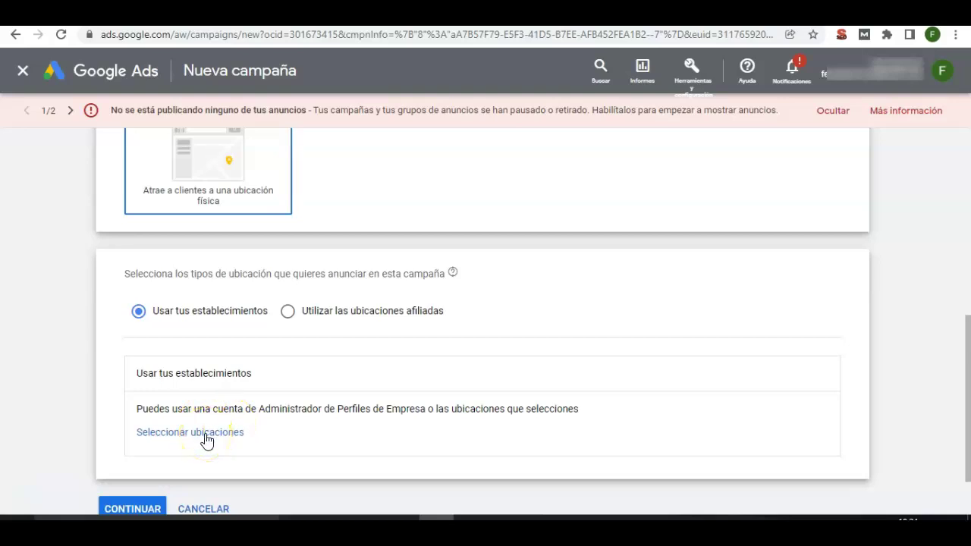
left_click(136, 508)
left_click(182, 352)
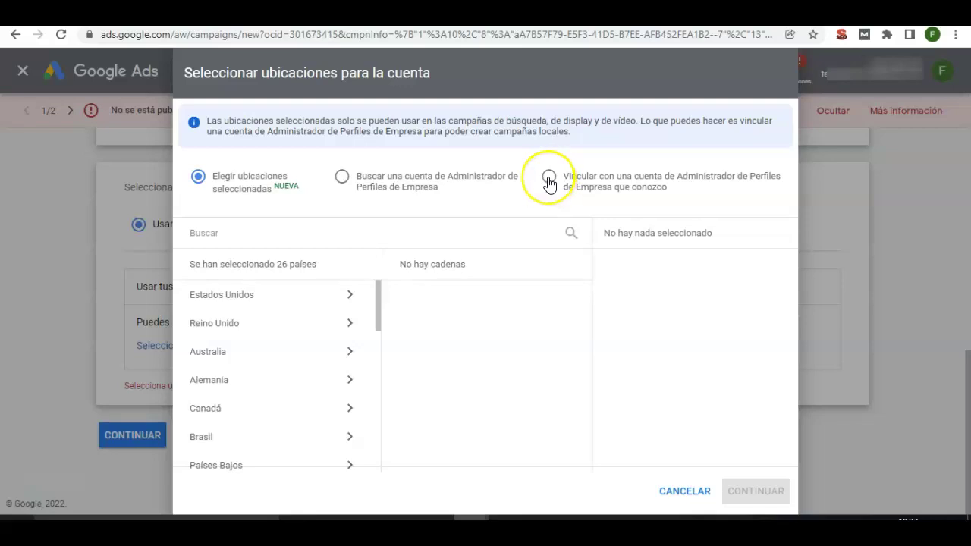
left_click(550, 181)
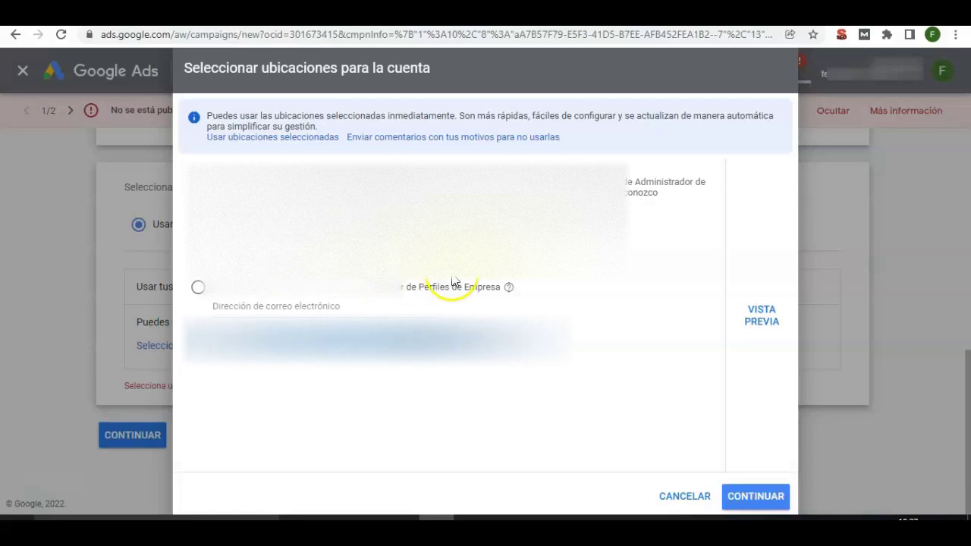
left_click(751, 498)
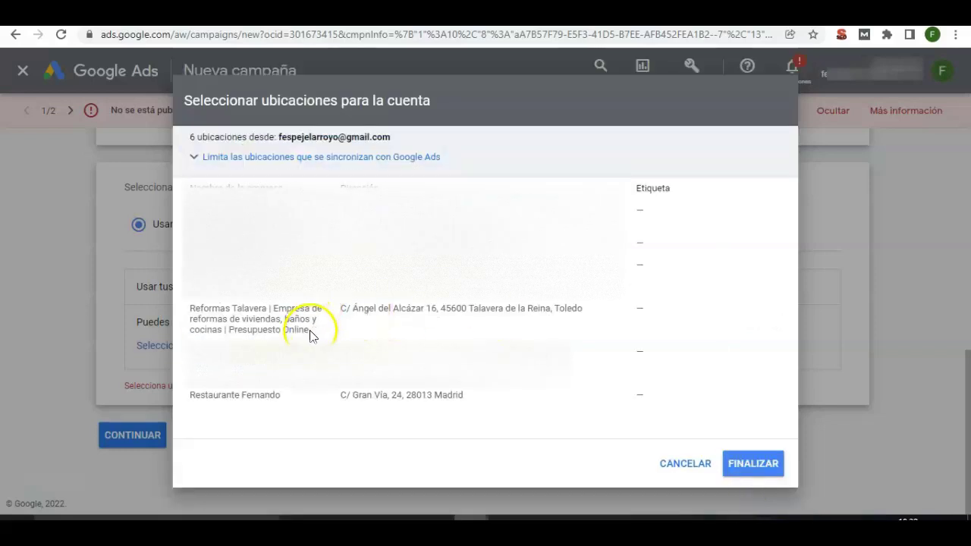
- Limit synced locations to the business name "Reformas Talavera | Empresa de reformas de viviendas, baños y cocinas | Presupuesto Online" and continue to the campaign settings
left_click_drag(309, 336, 189, 313)
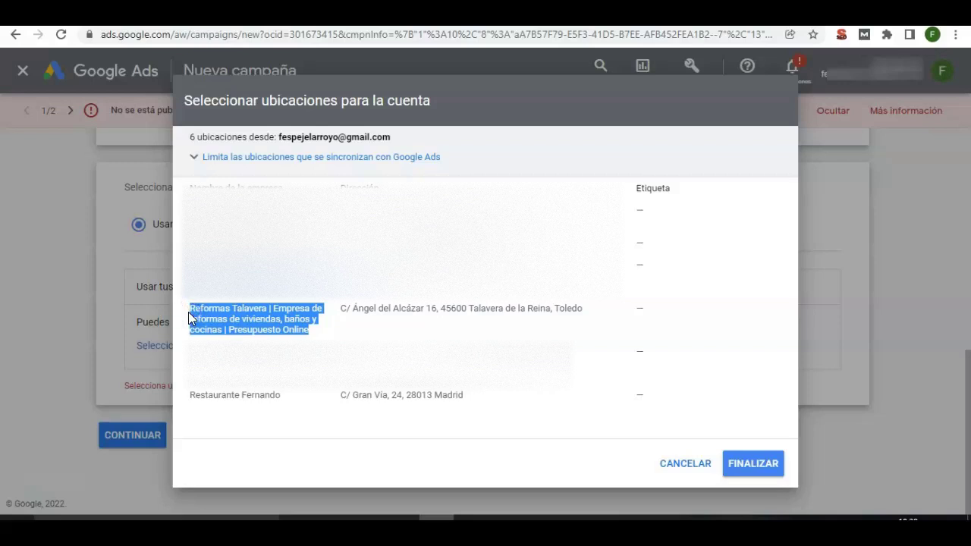
left_click(195, 159)
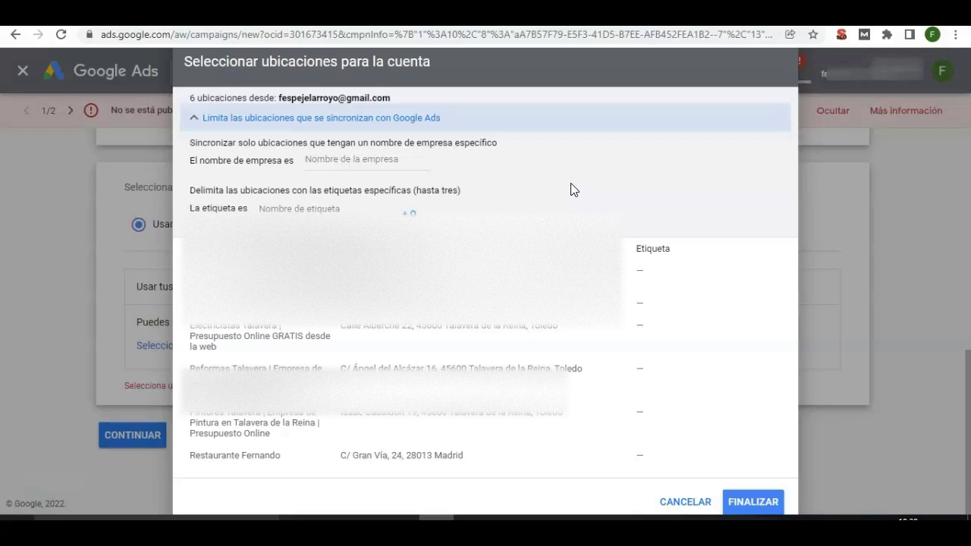
left_click(344, 162)
key("ctrl+v")
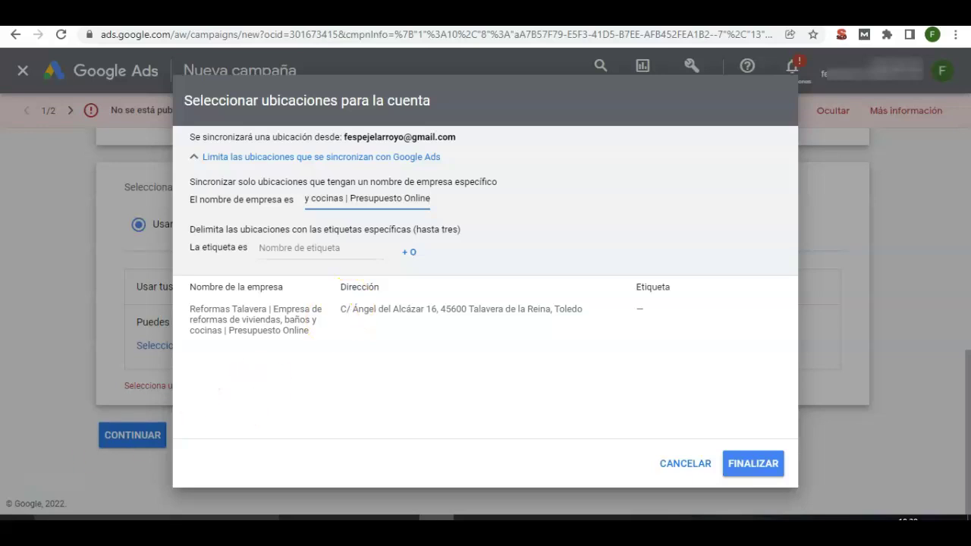
left_click(751, 465)
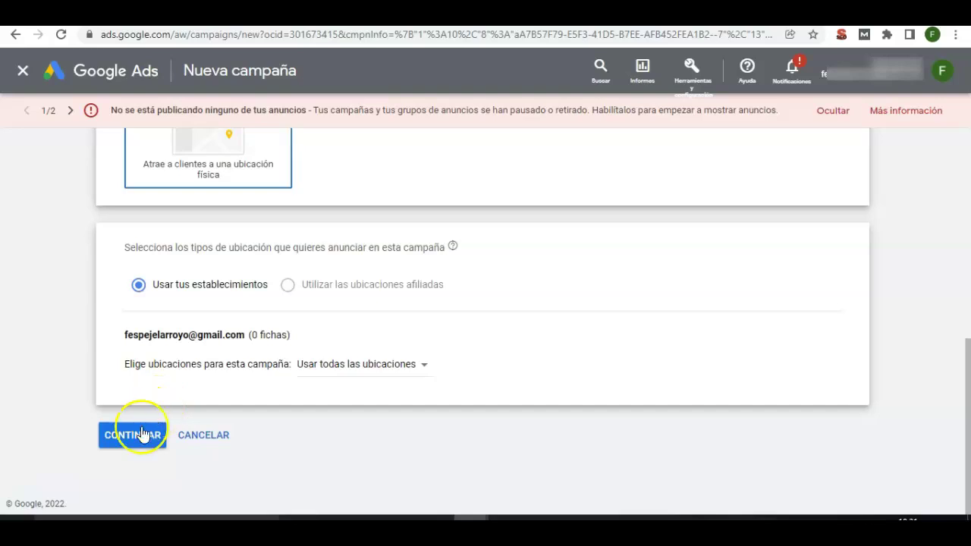
left_click(137, 439)
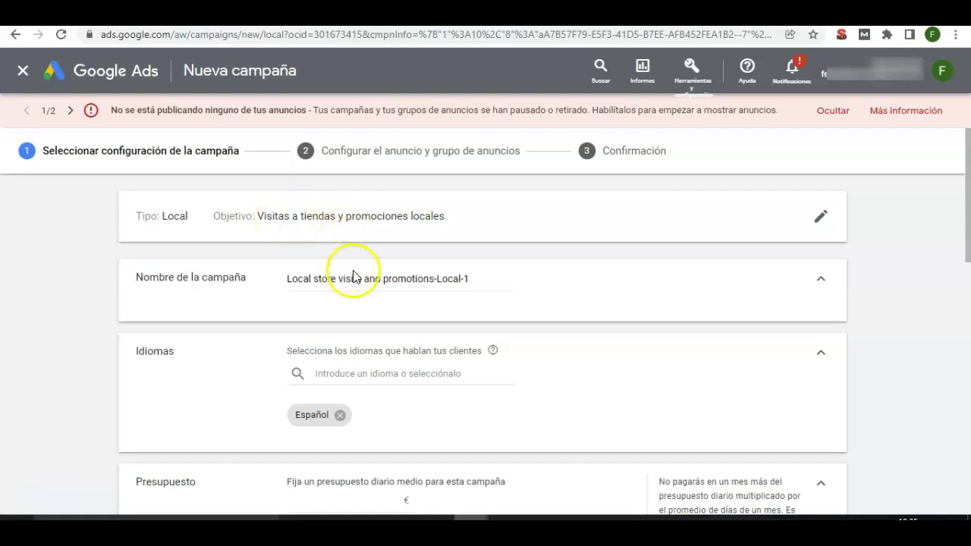
- Replace the "-Local-1" ending of the campaign name with "Campaña de prueba"
left_click(474, 280)
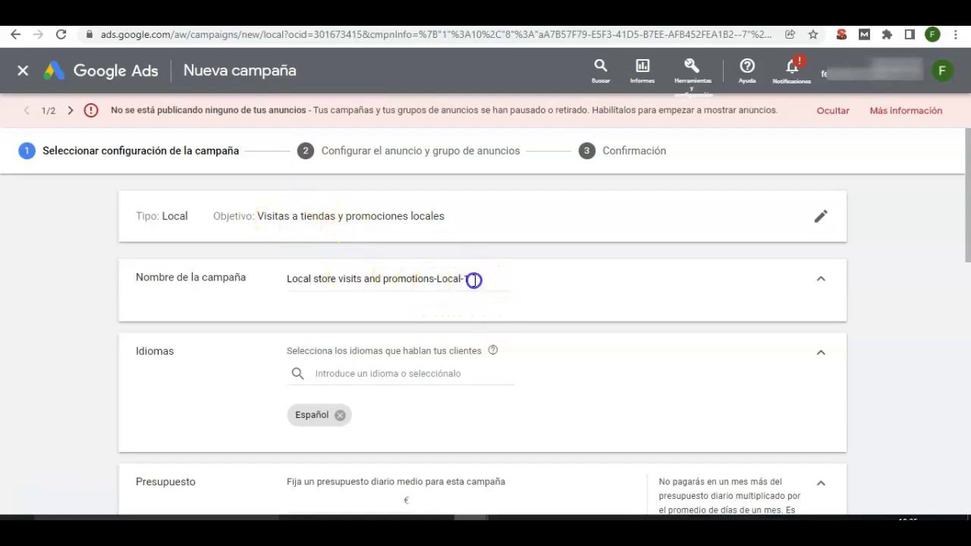
left_click_drag(274, 280, 479, 274)
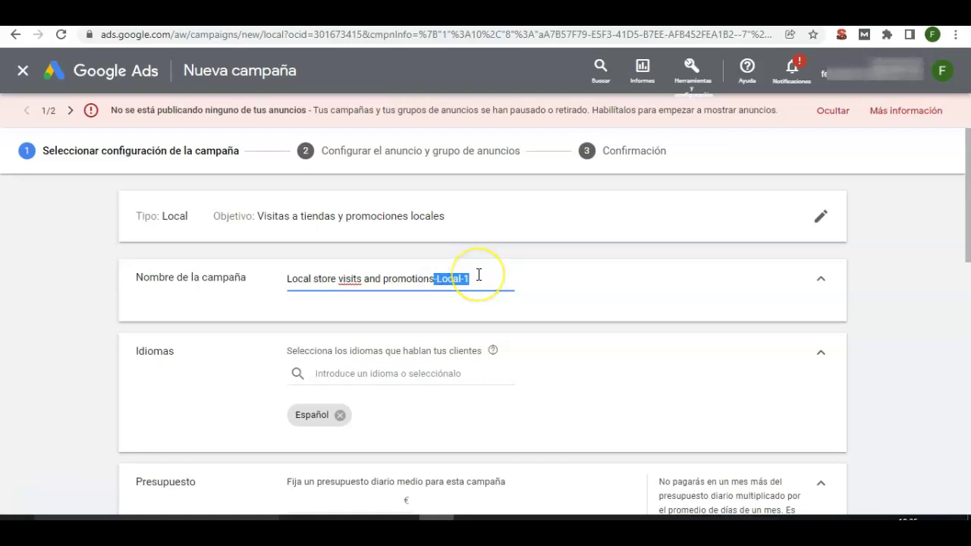
key("BackSpace")
type("Campaña de prueba")
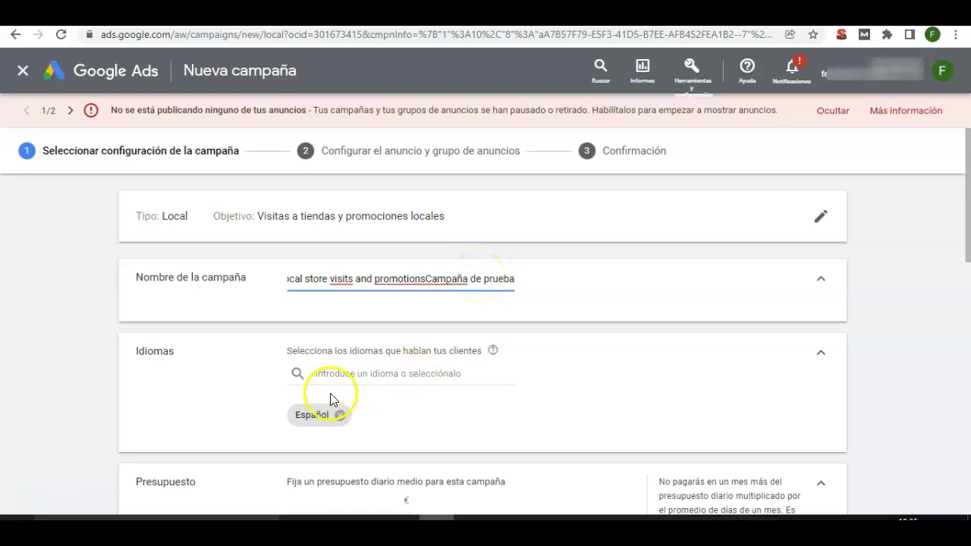
left_click(419, 373)
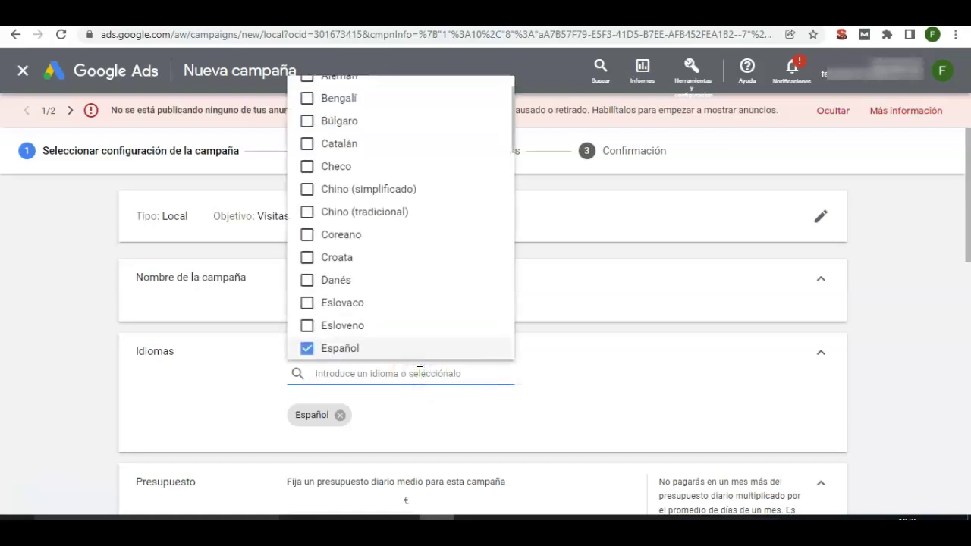
left_click(337, 169)
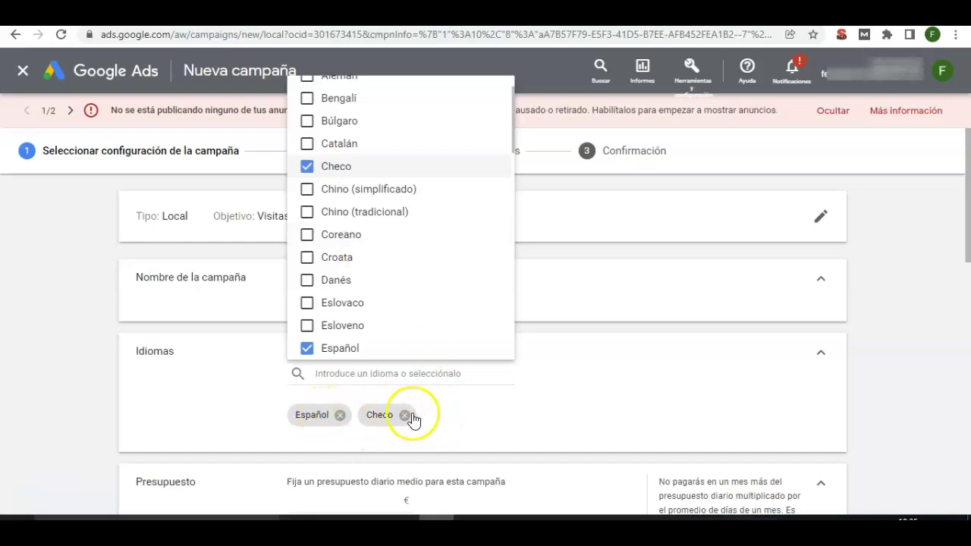
left_click(405, 416)
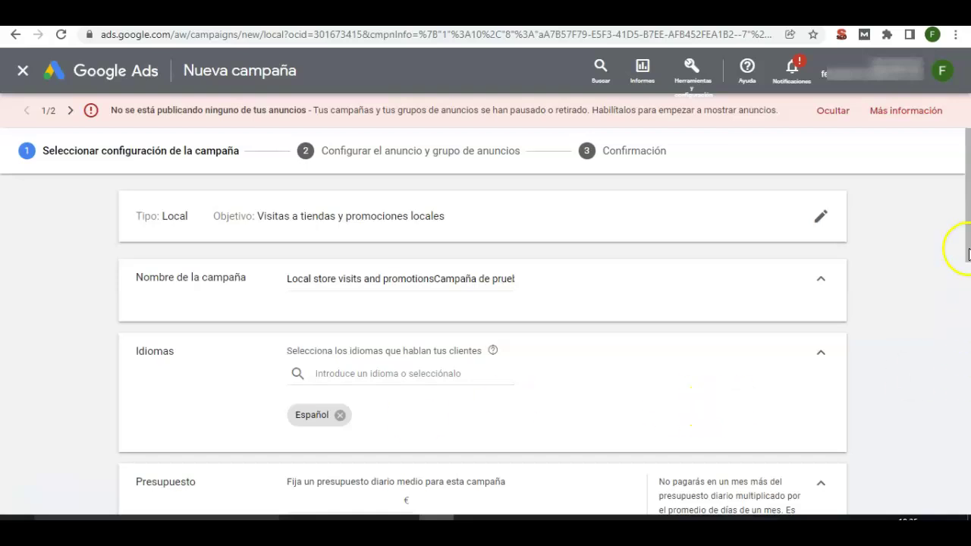
- Set the campaign's average daily budget to 3 €
left_click_drag(967, 252, 966, 302)
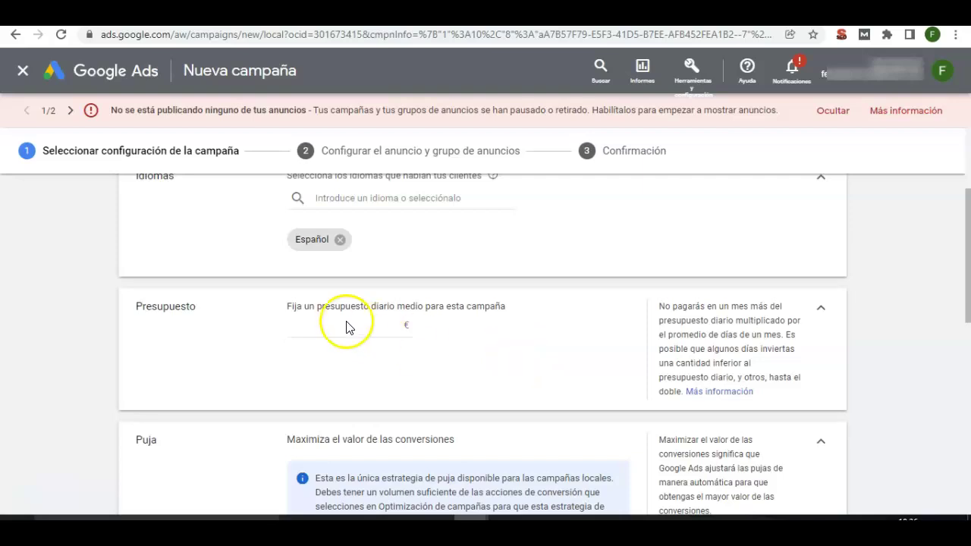
left_click(329, 333)
left_click(330, 329)
left_click(352, 327)
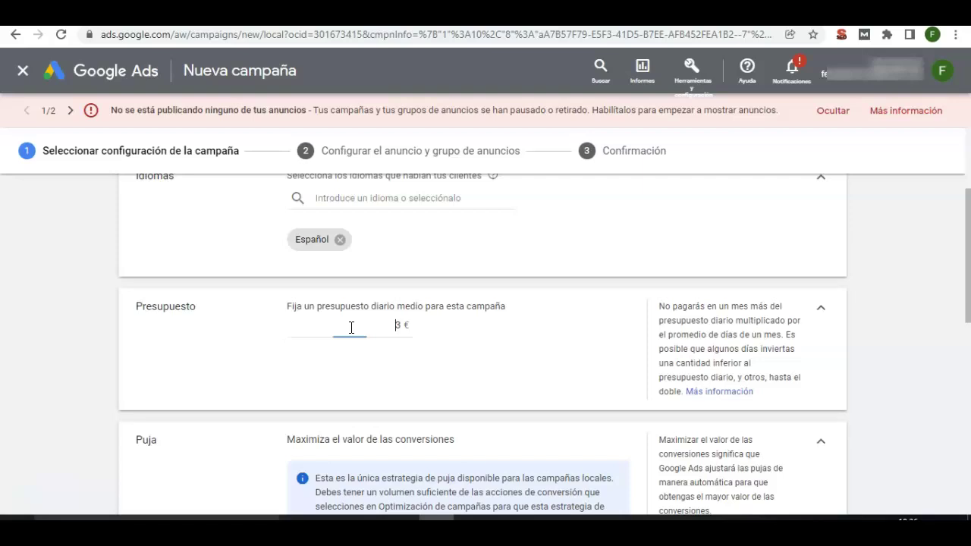
- Schedule the campaign with start date 1 feb 2022 and end date 28 feb 2022
left_click_drag(967, 265, 966, 291)
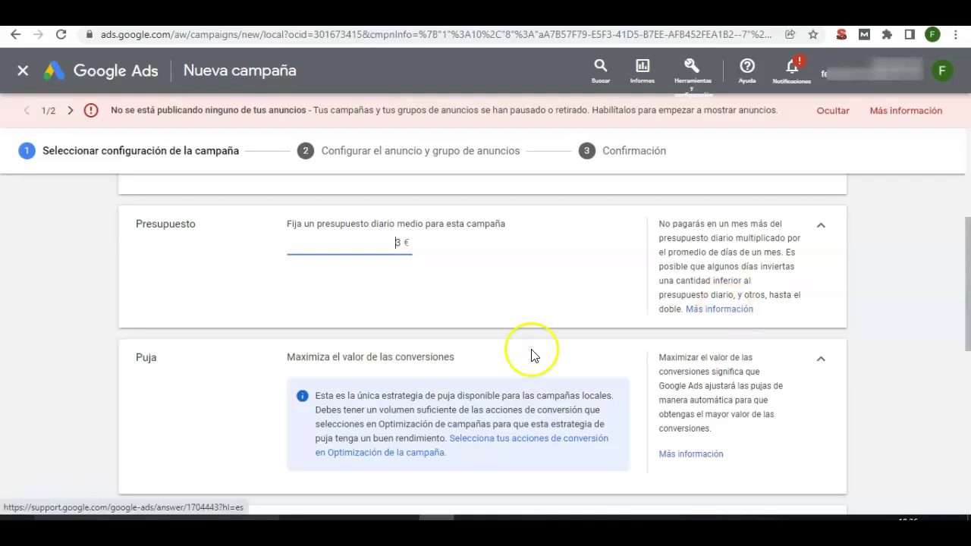
scroll(533, 355, "down", 2)
left_click_drag(969, 311, 968, 362)
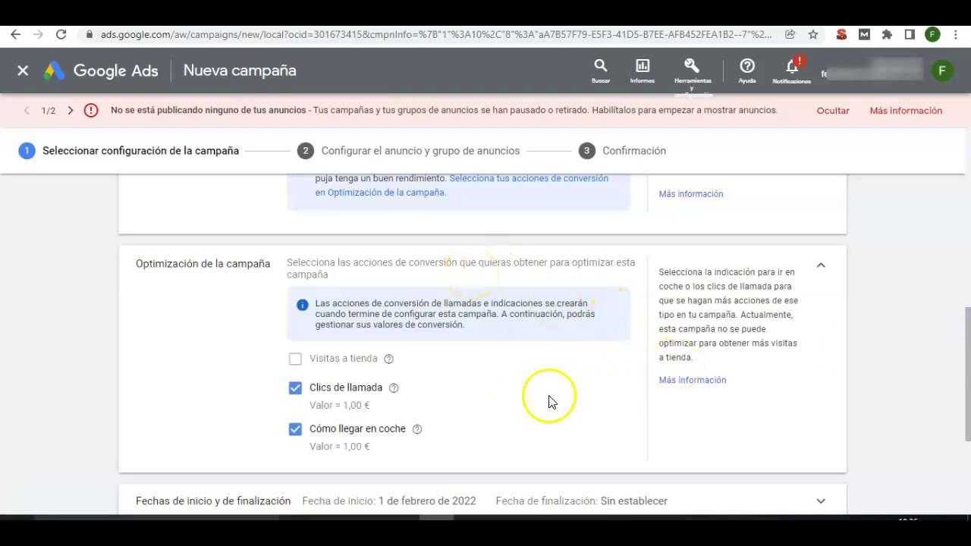
left_click_drag(968, 351, 968, 374)
left_click_drag(965, 416, 966, 486)
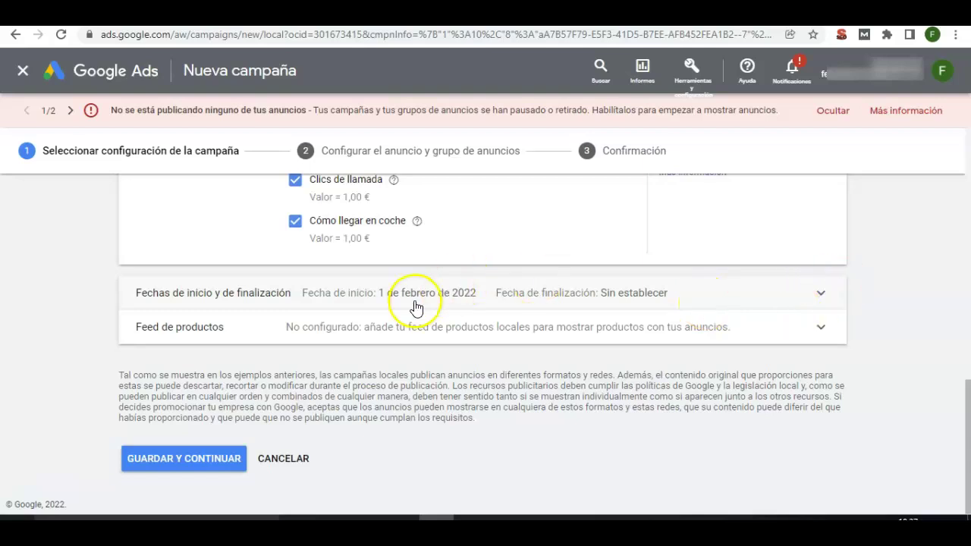
left_click(820, 299)
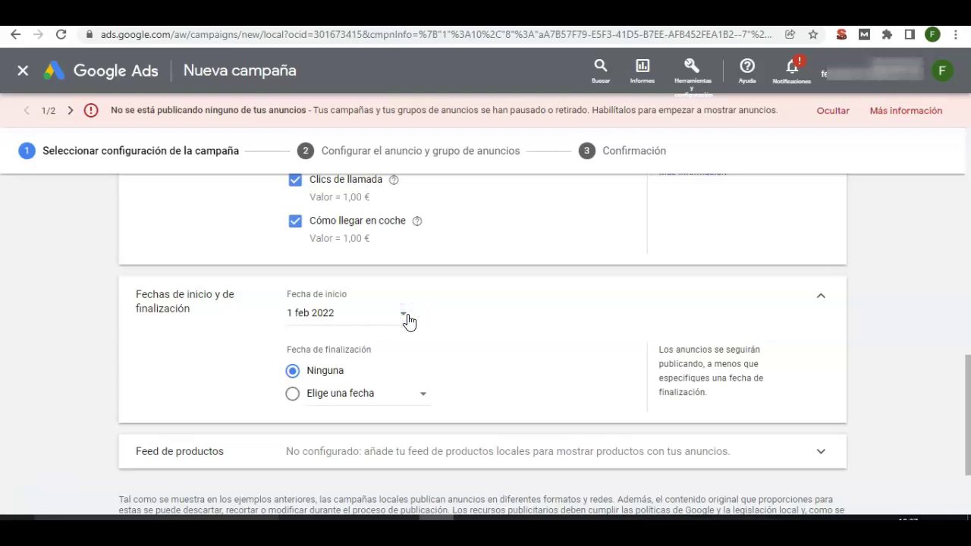
left_click(408, 318)
left_click(301, 290)
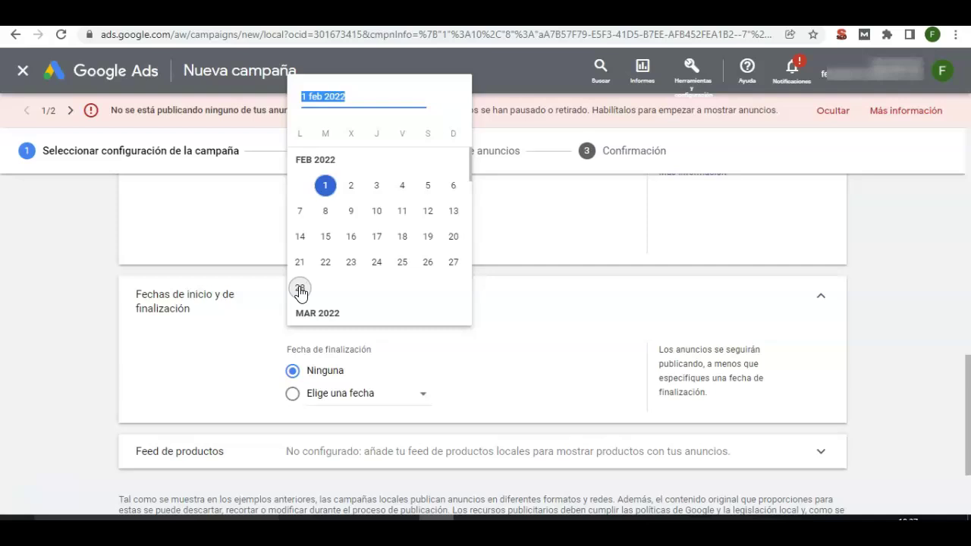
left_click(301, 290)
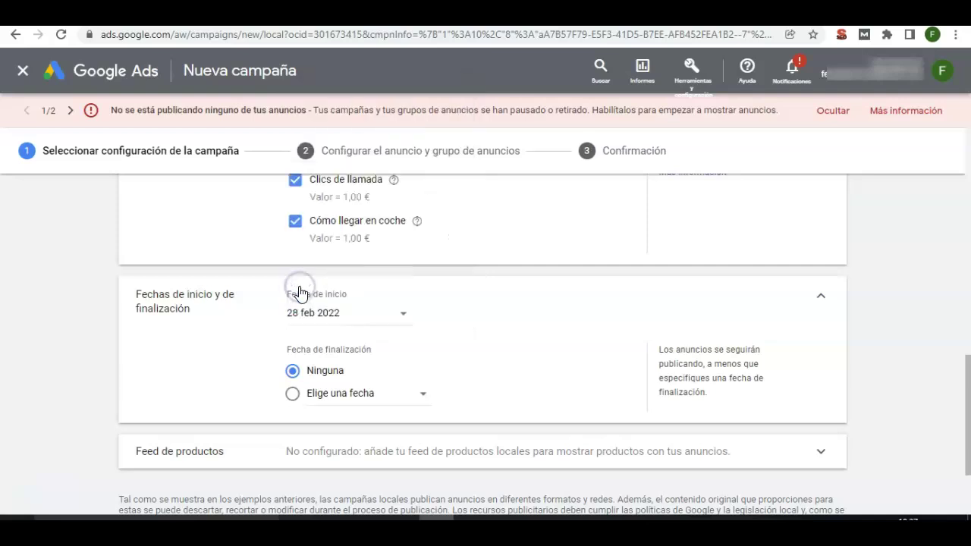
left_click(292, 399)
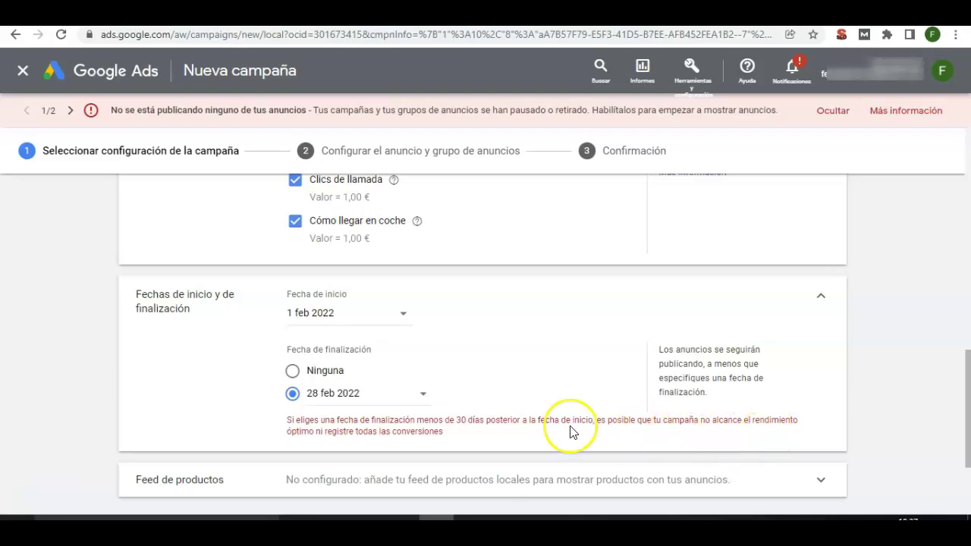
left_click_drag(967, 377, 964, 419)
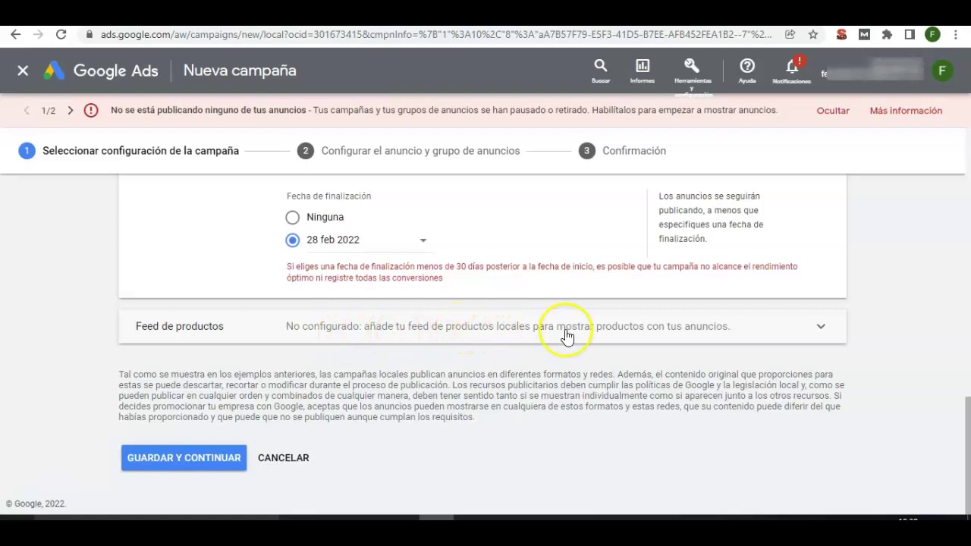
left_click(821, 327)
left_click(821, 331)
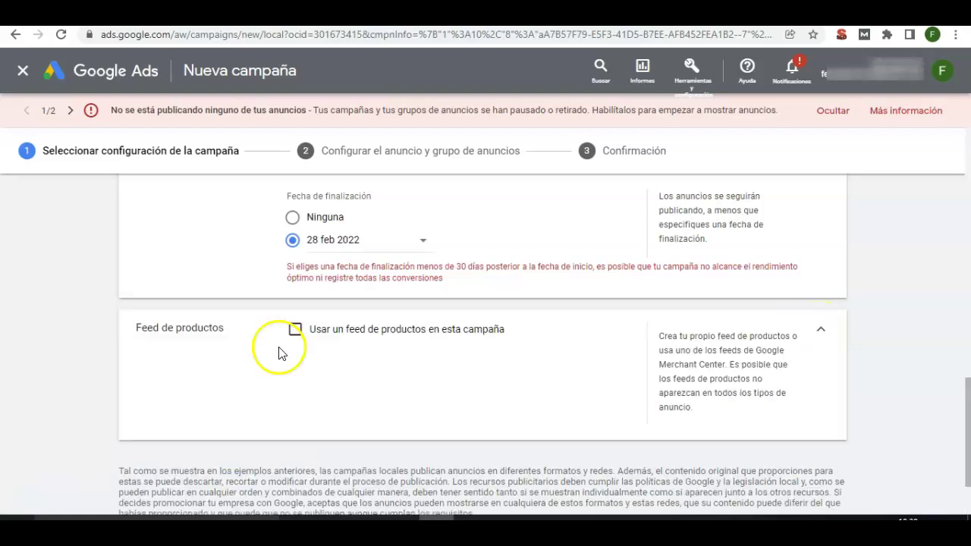
left_click(295, 331)
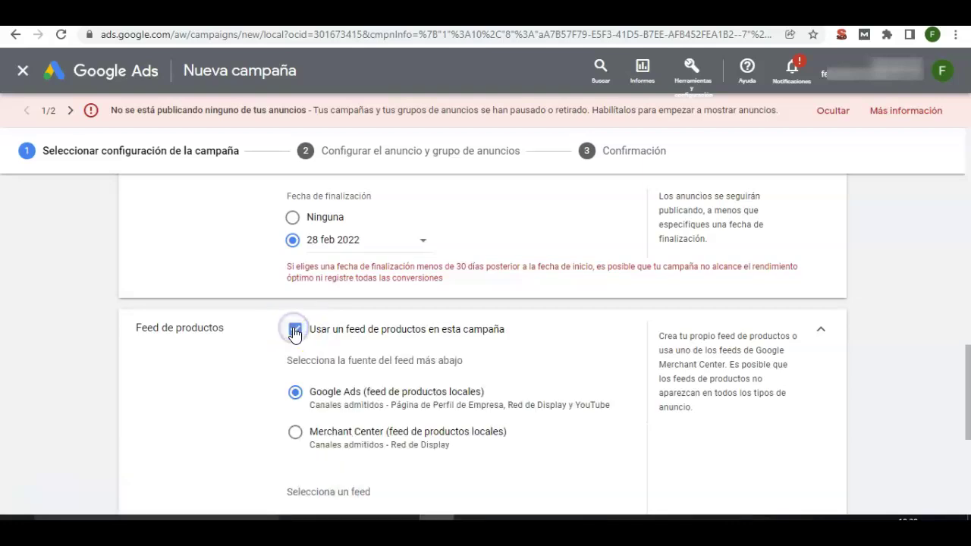
left_click(464, 396)
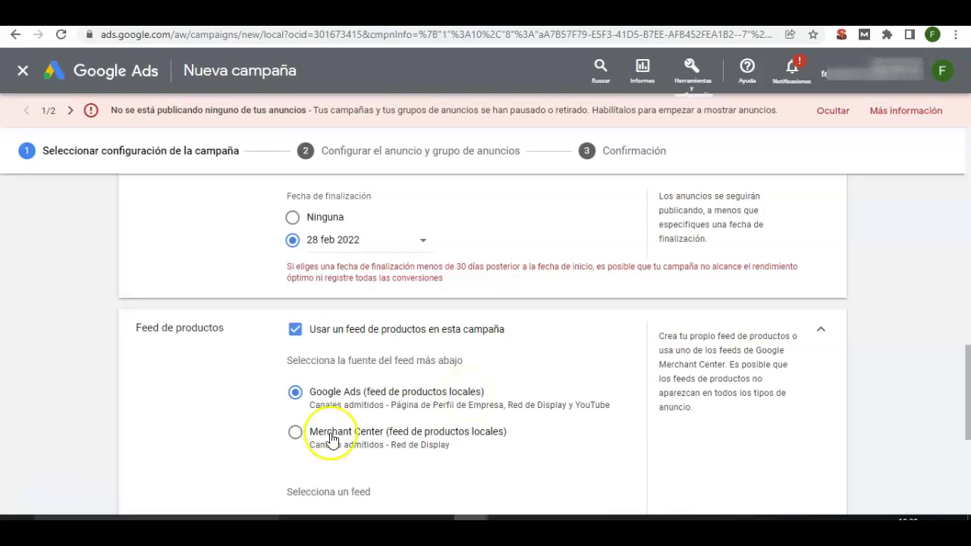
mouse_move(967, 388)
left_mouse_down()
mouse_move(967, 427)
mouse_move(967, 381)
left_mouse_up()
left_click(298, 362)
- Save the campaign settings and continue to the ad and ad group setup
left_click_drag(968, 402, 968, 445)
left_click(161, 466)
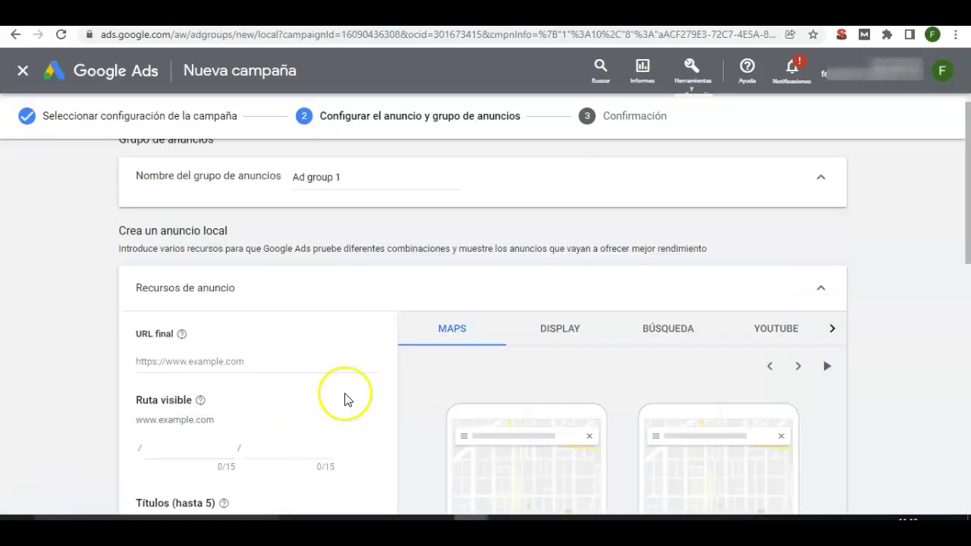
- Examine the local ad previews for Maps, Display and Búsqueda, finishing on the Maps preview
left_click(968, 202)
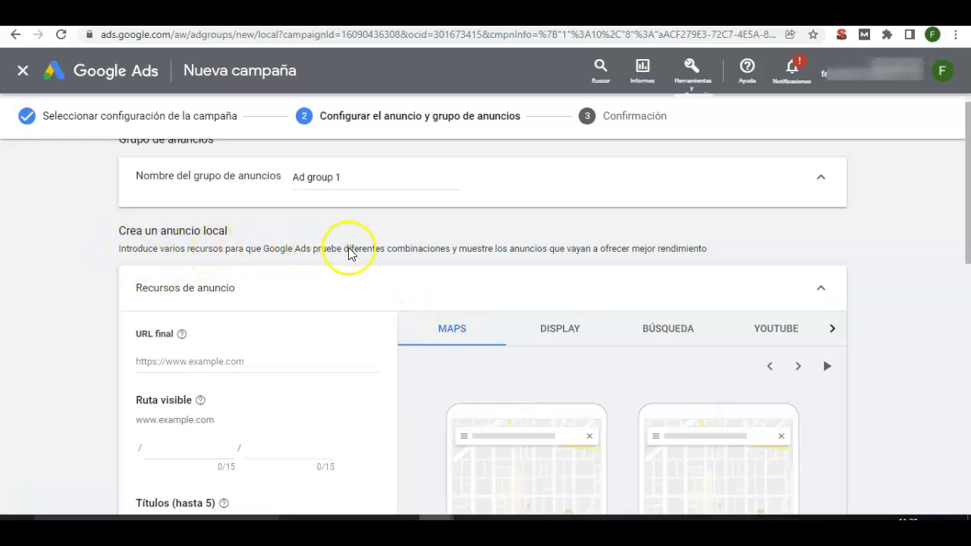
scroll(372, 252, "down", 1)
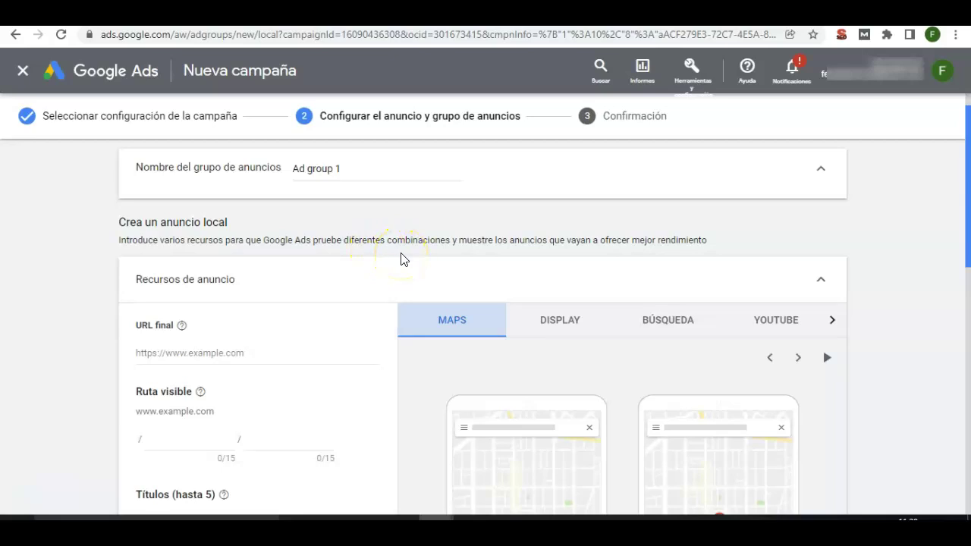
left_click(434, 317)
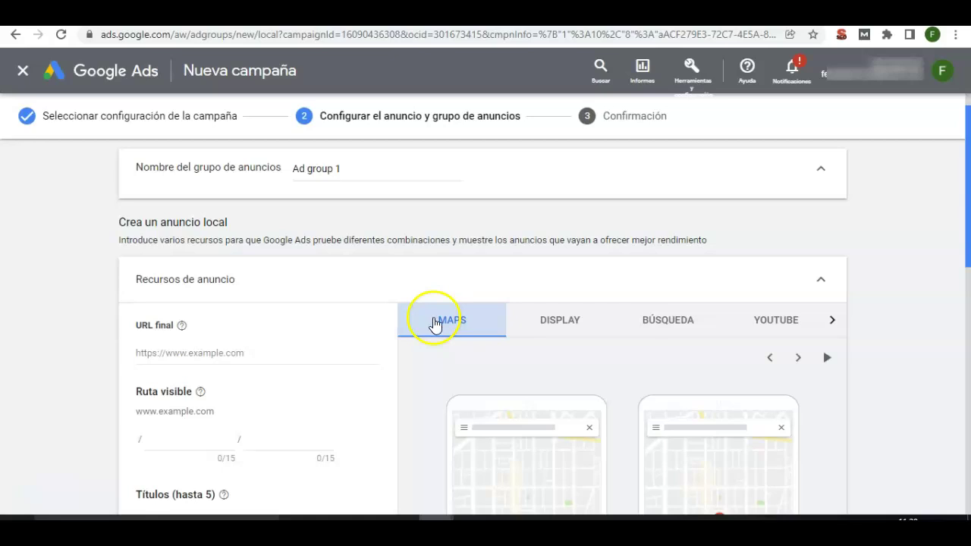
left_click(551, 323)
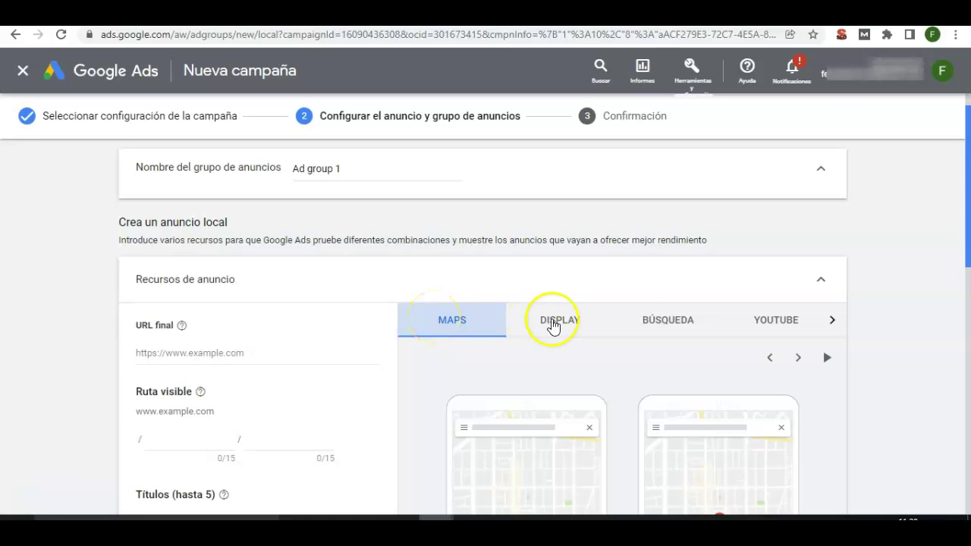
scroll(622, 326, "down", 2)
left_click(690, 329)
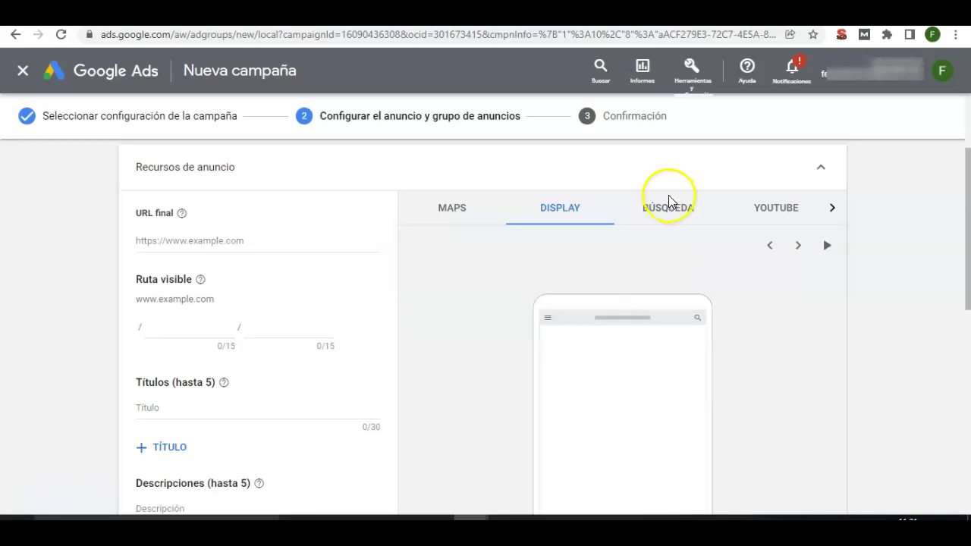
left_click(664, 217)
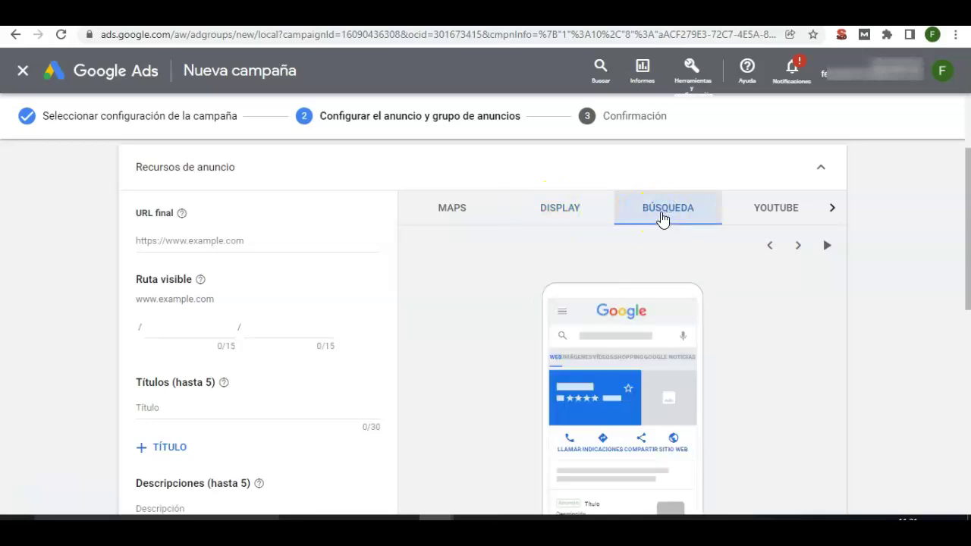
left_click(649, 228)
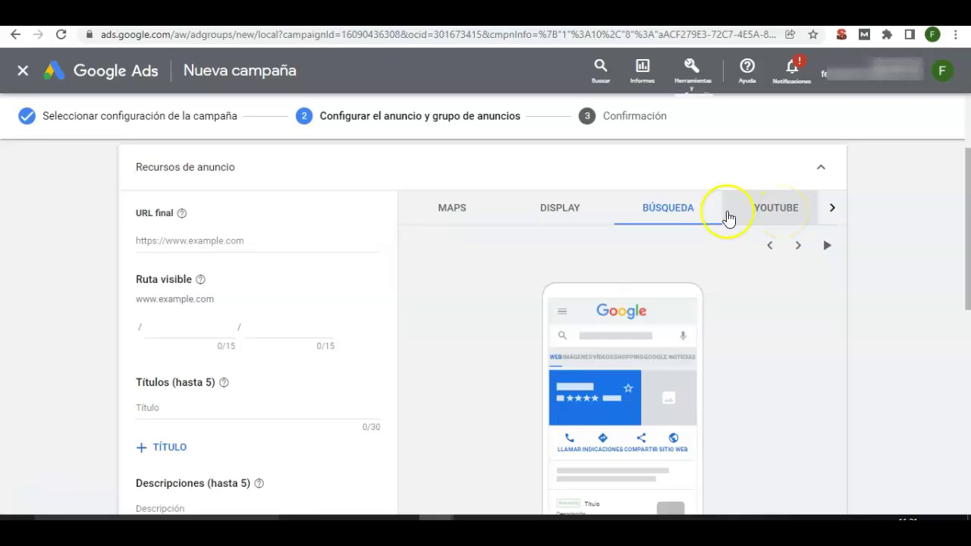
left_click(449, 215)
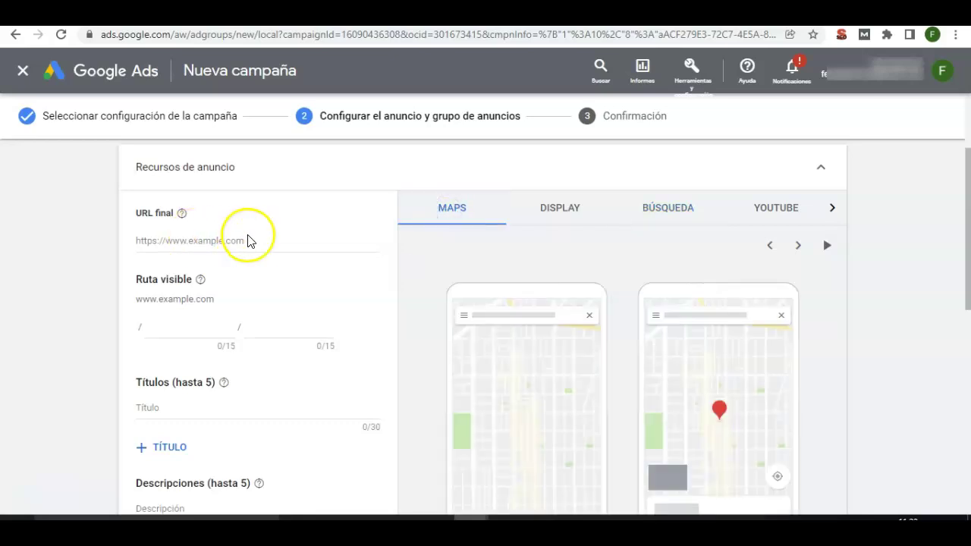
left_click(182, 214)
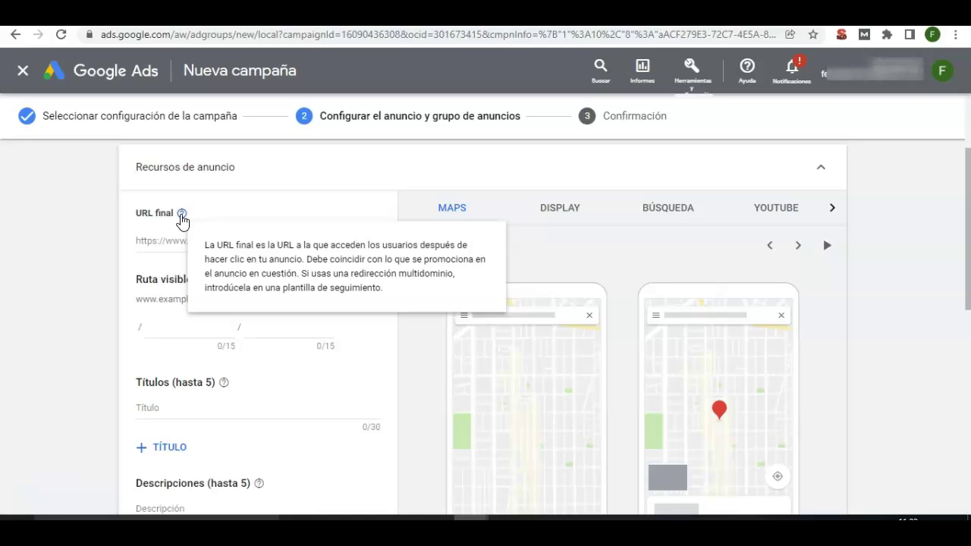
left_click(165, 242)
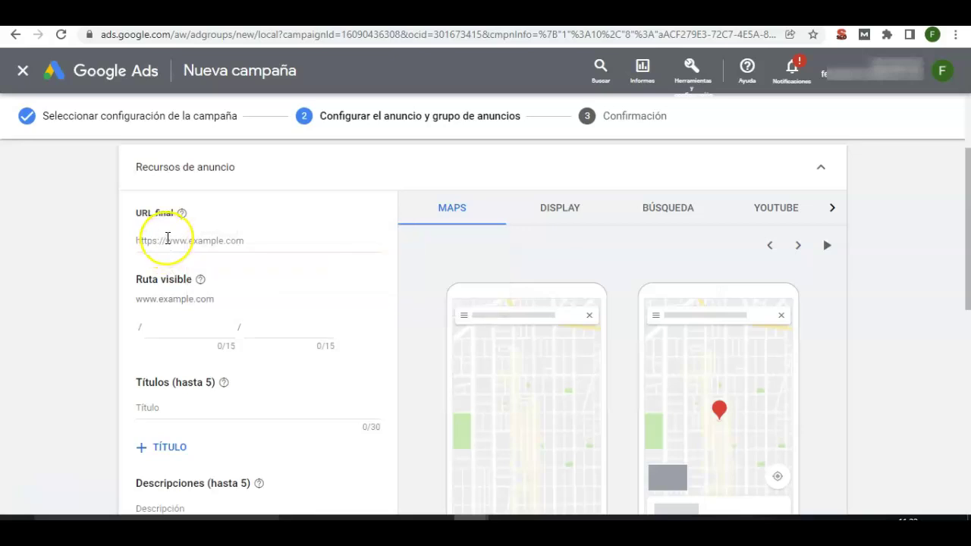
left_click(167, 240)
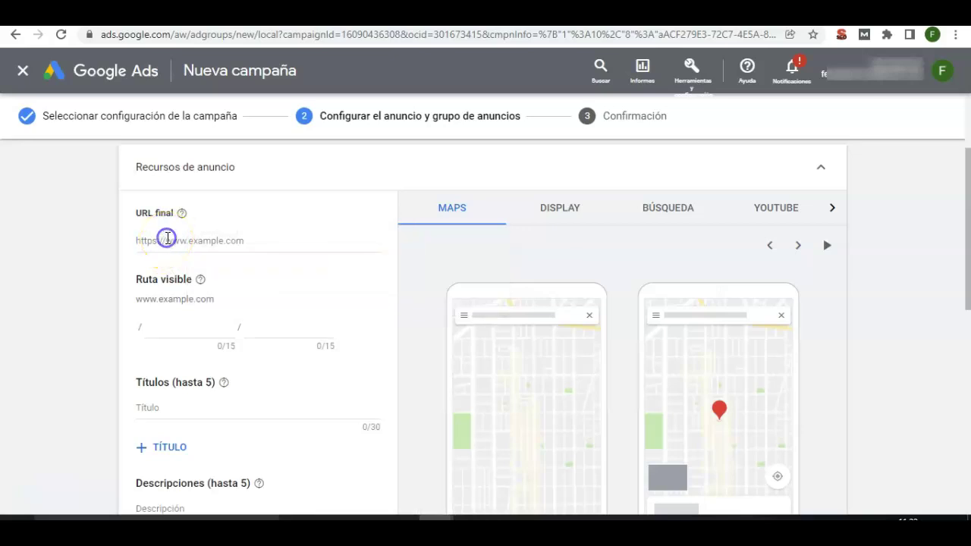
type("https://www.reformastalavera.es/")
left_click(278, 241)
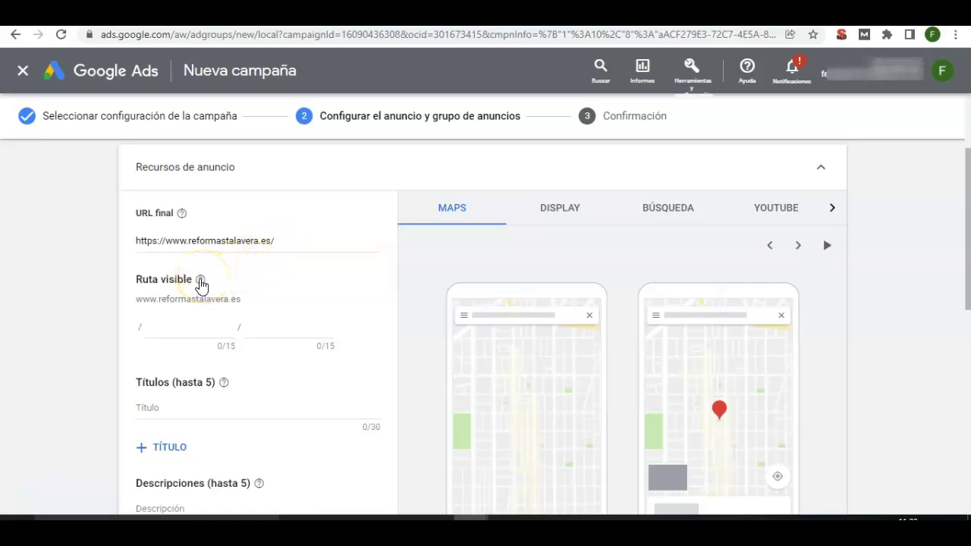
mouse_move(200, 286)
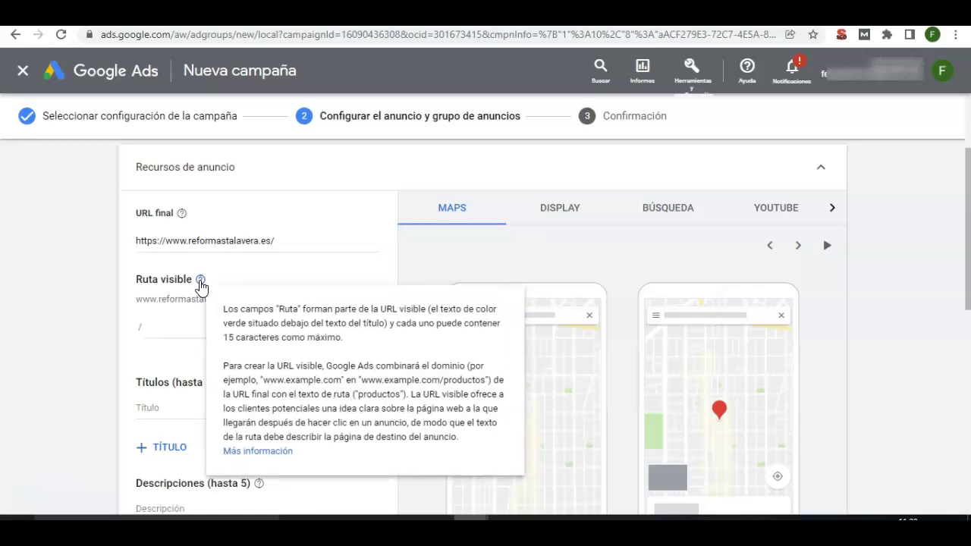
left_click(193, 289)
left_click(157, 306)
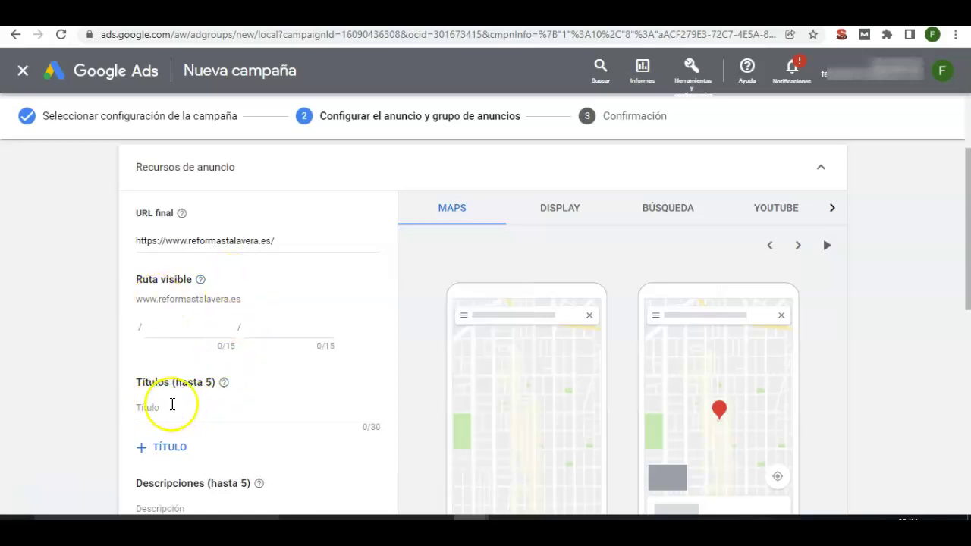
- Enter "Reformamos tu casa en Talavera" as the ad's first title
left_click(225, 384)
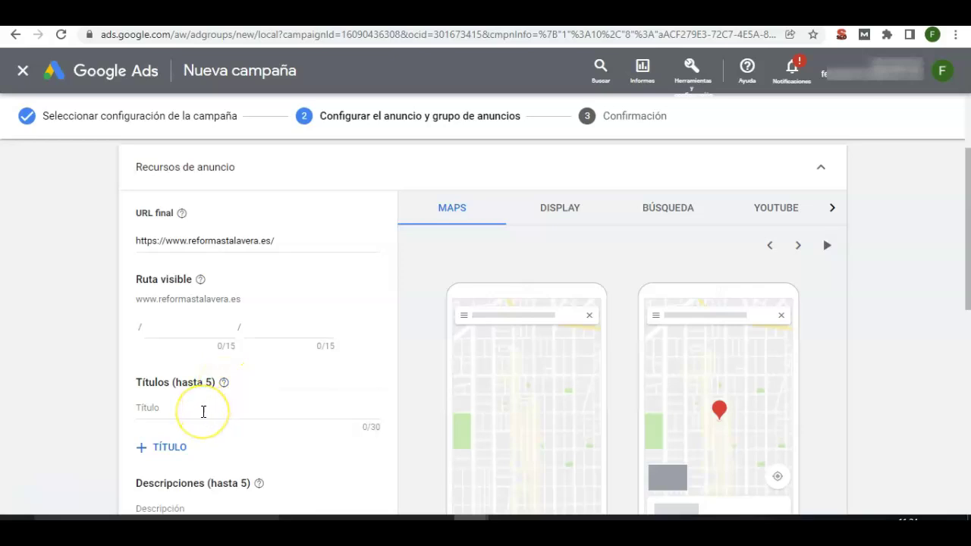
left_click(209, 410)
scroll(210, 410, "down", 1)
left_click(207, 324)
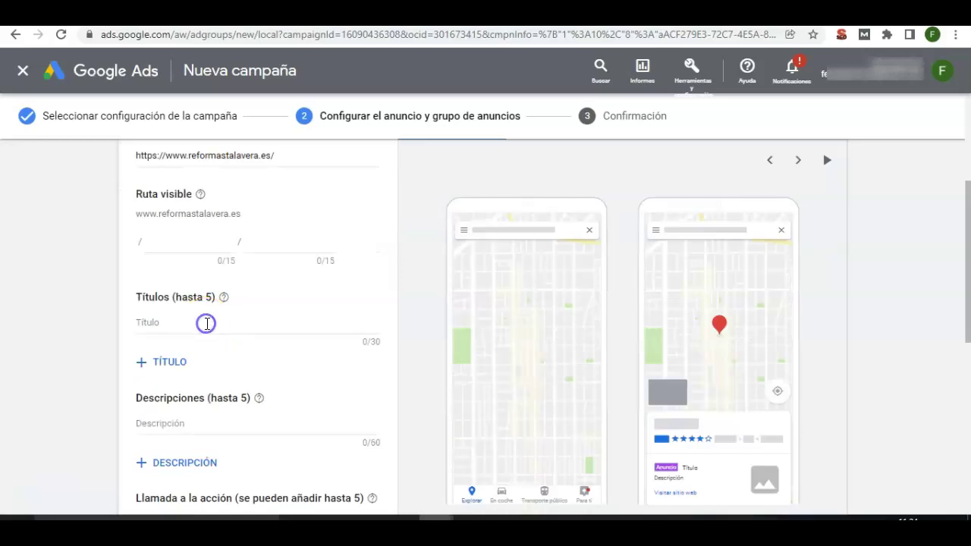
left_click(207, 324)
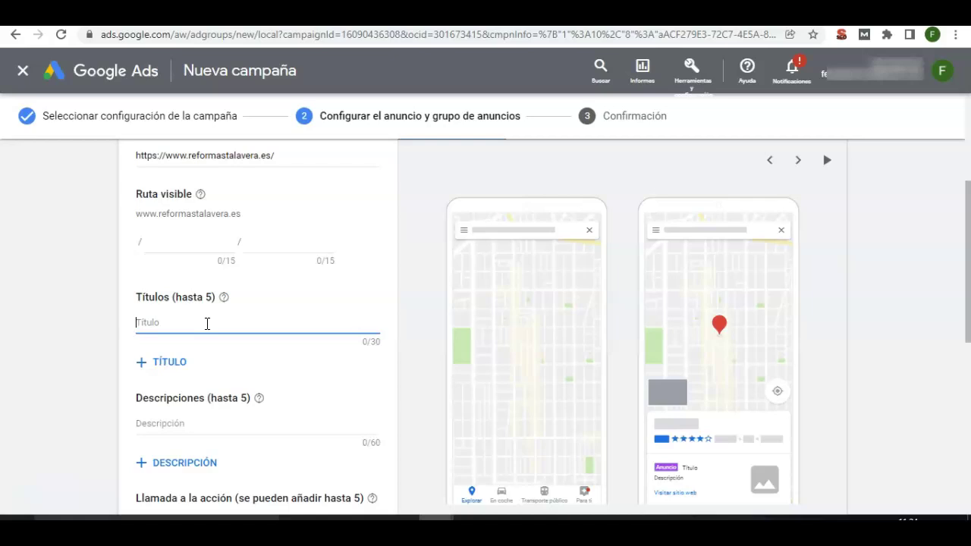
type("Reformamos tu casa en Talavera")
left_click(418, 180)
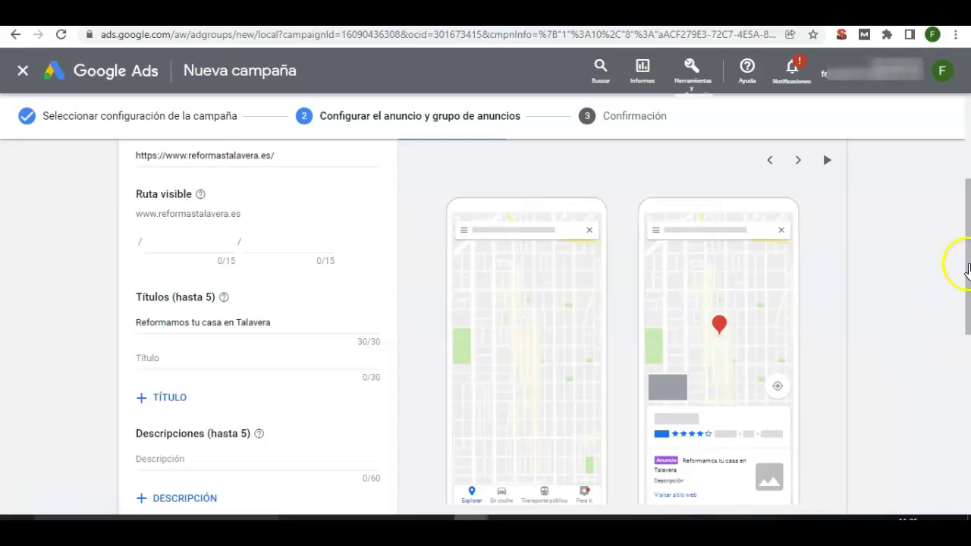
- Enter the ad description "Somos tu empresa de reformas idónea" and the call-to-action text "Visítanos"
left_click_drag(968, 269, 968, 372)
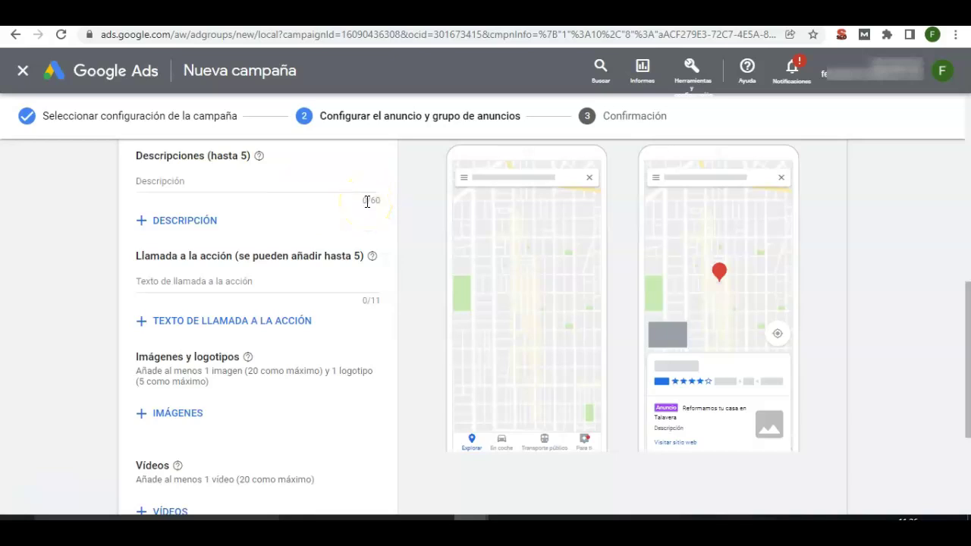
left_click(232, 182)
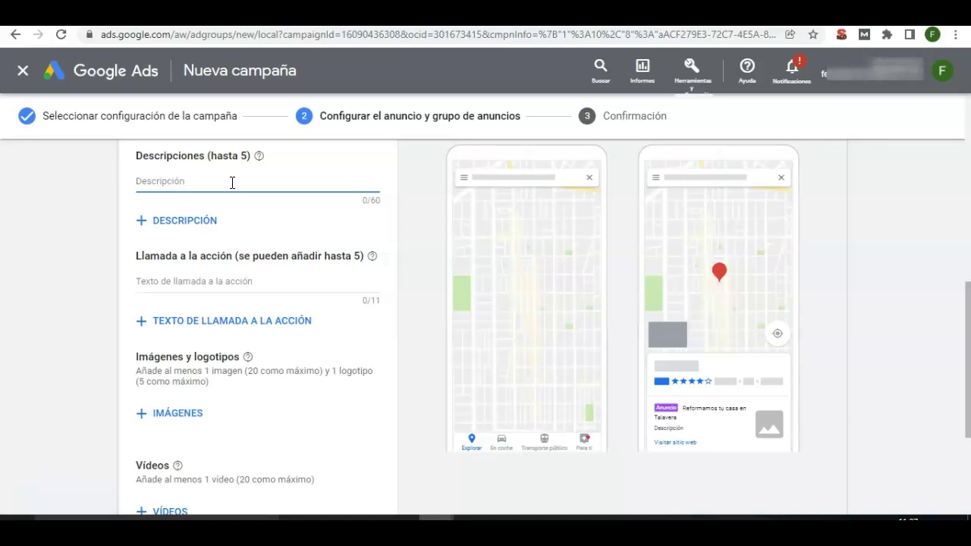
type("Somos tu empresa de reformas")
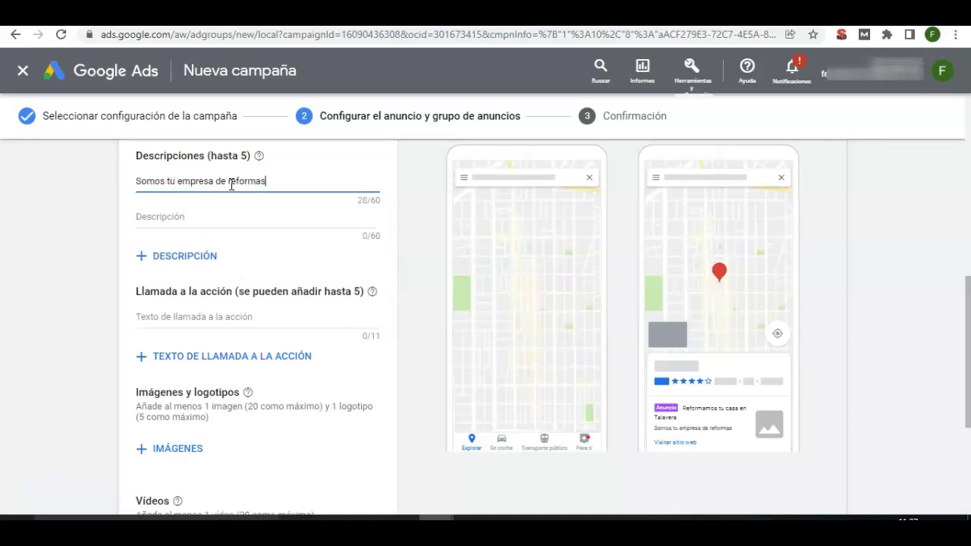
type("idónea")
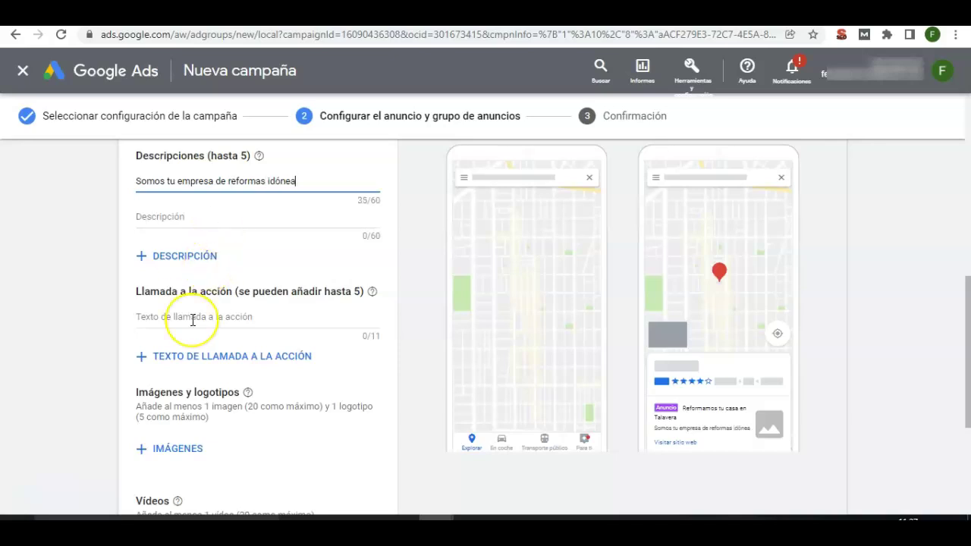
left_click(258, 320)
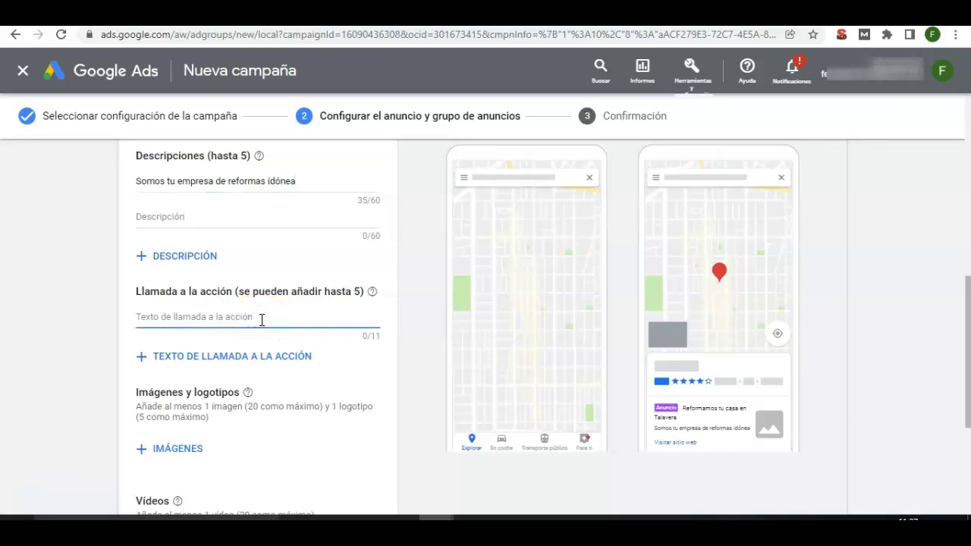
type("Visitanos")
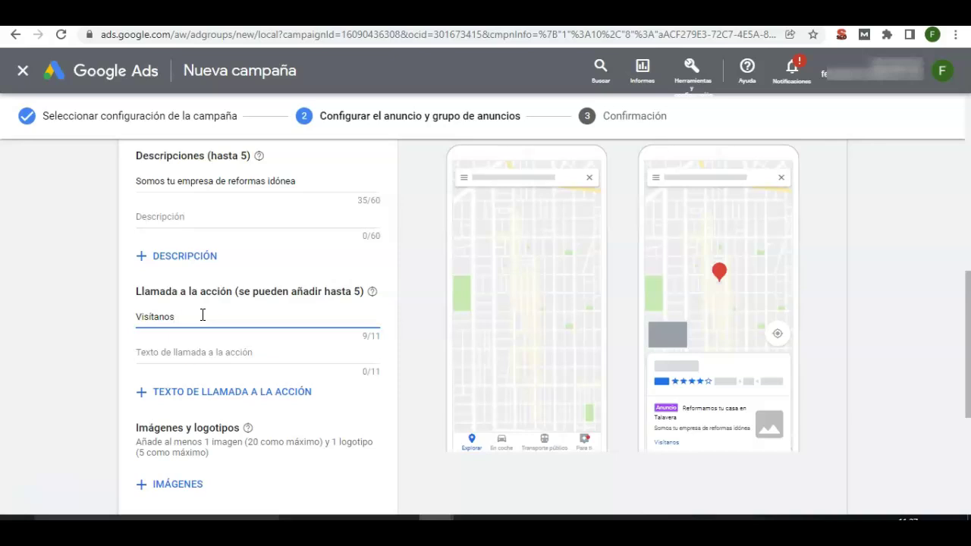
- Check the ad's additional URL options without filling them in, and save the ad setup to continue to the confirmation stage
scroll(296, 336, "down", 1)
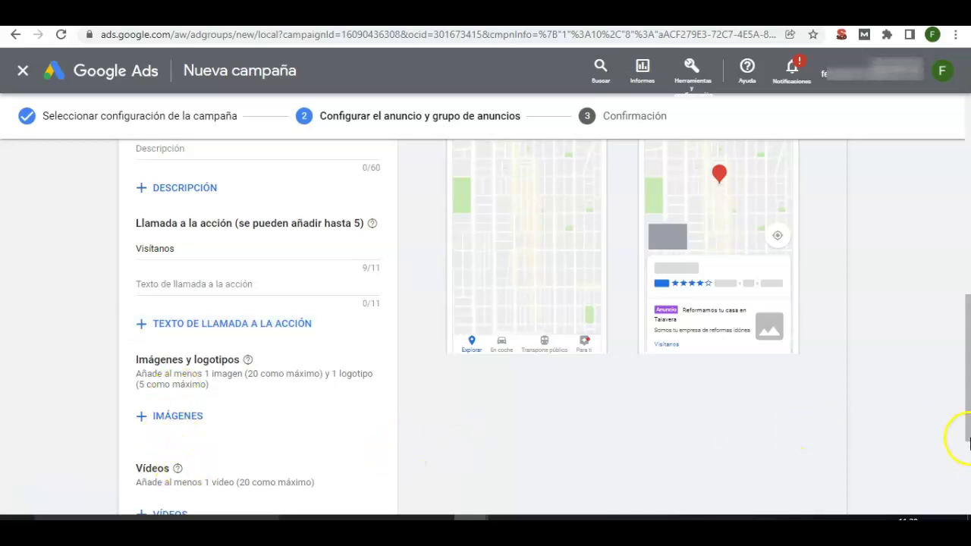
left_click(968, 463)
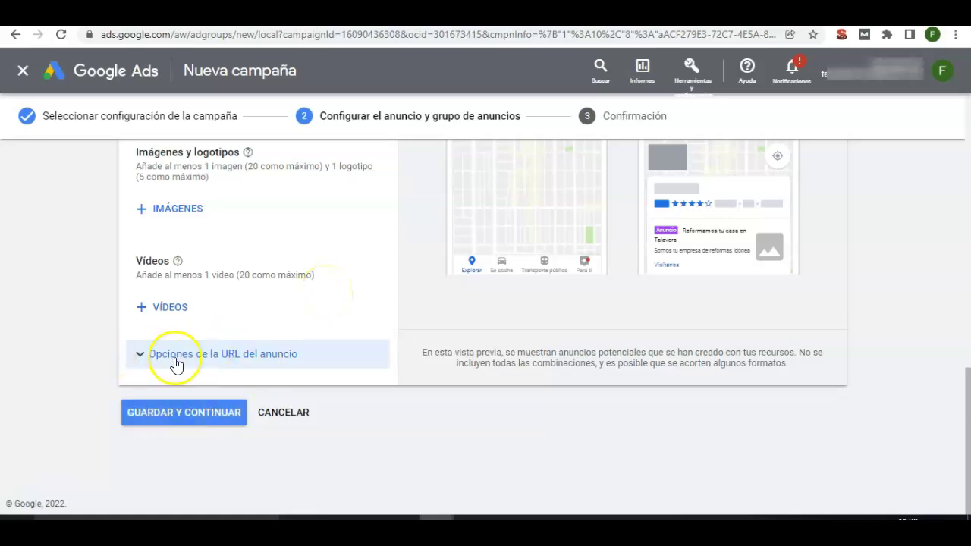
left_click(143, 358)
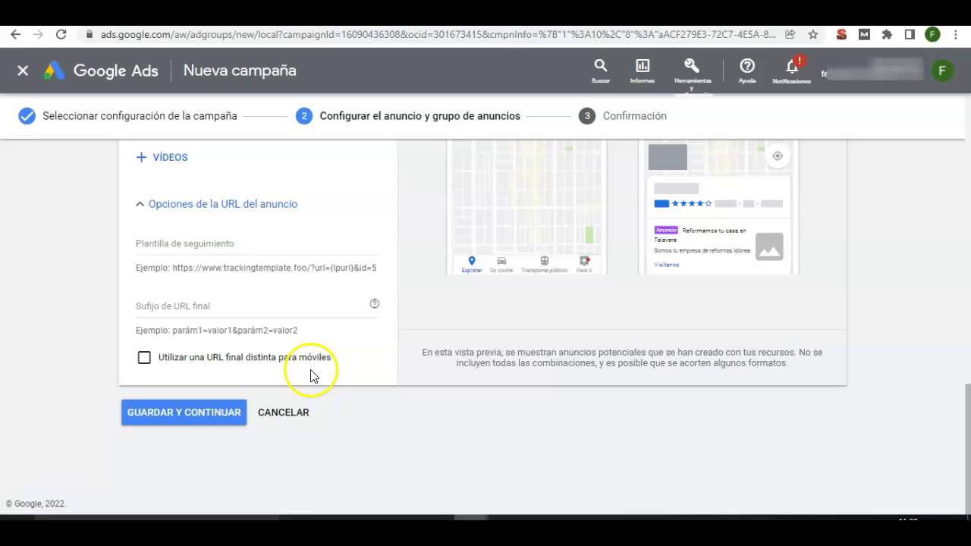
left_click(142, 212)
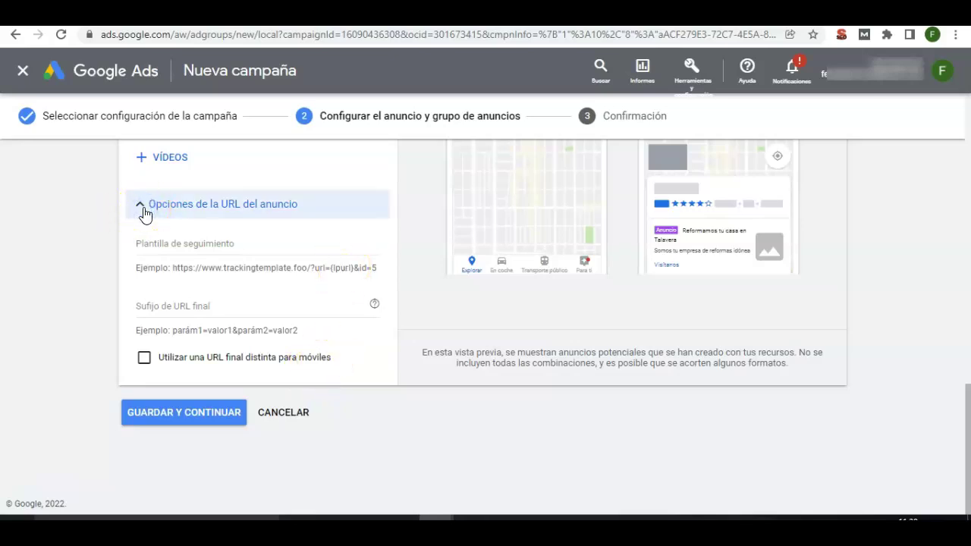
left_click(137, 210)
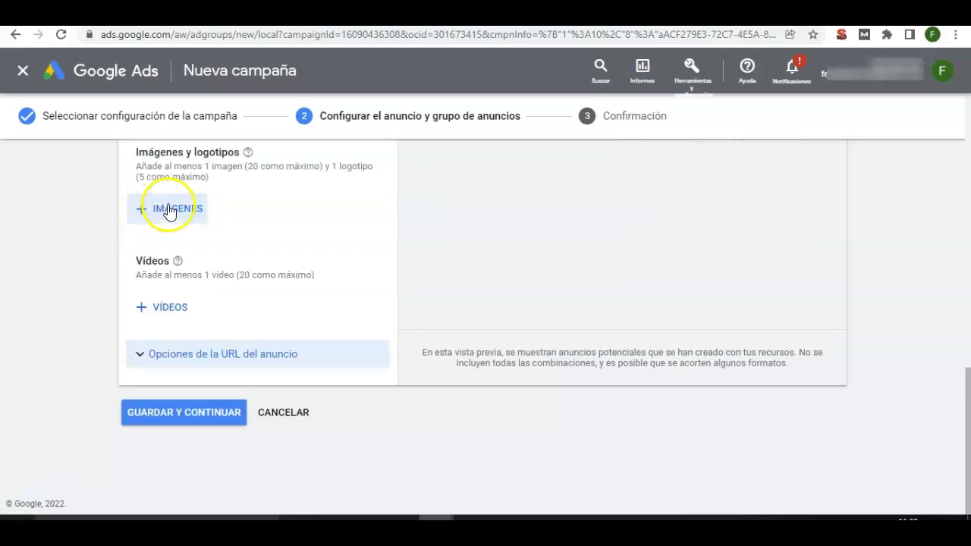
left_click(163, 415)
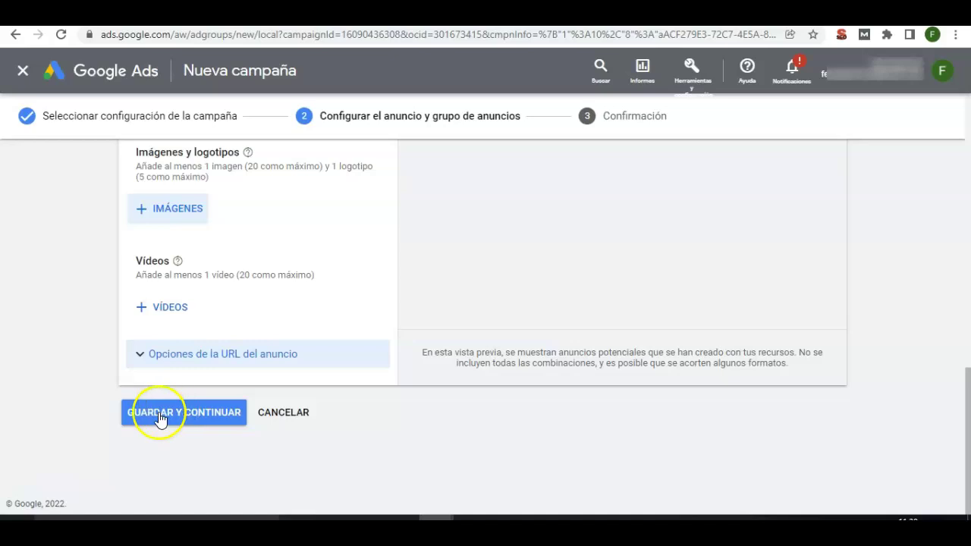